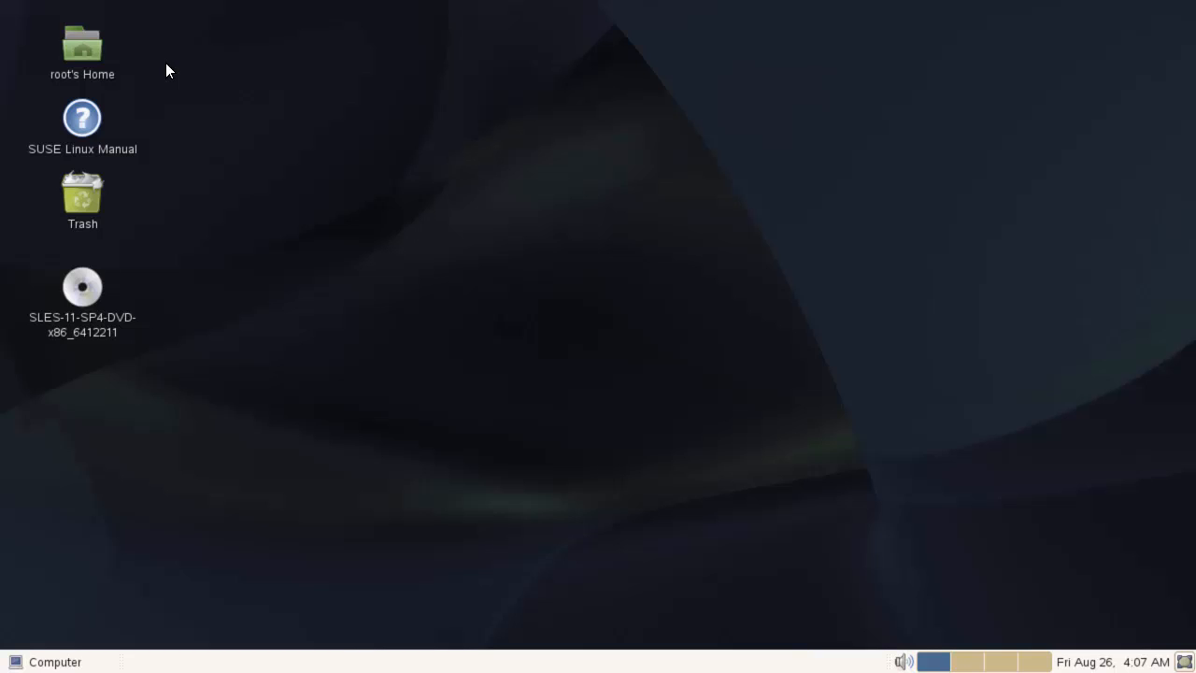
- Browse to /home/SBO_92_ON_HANA/Packages.Linux/ServerComponents and launch the install file
double_click(90, 48)
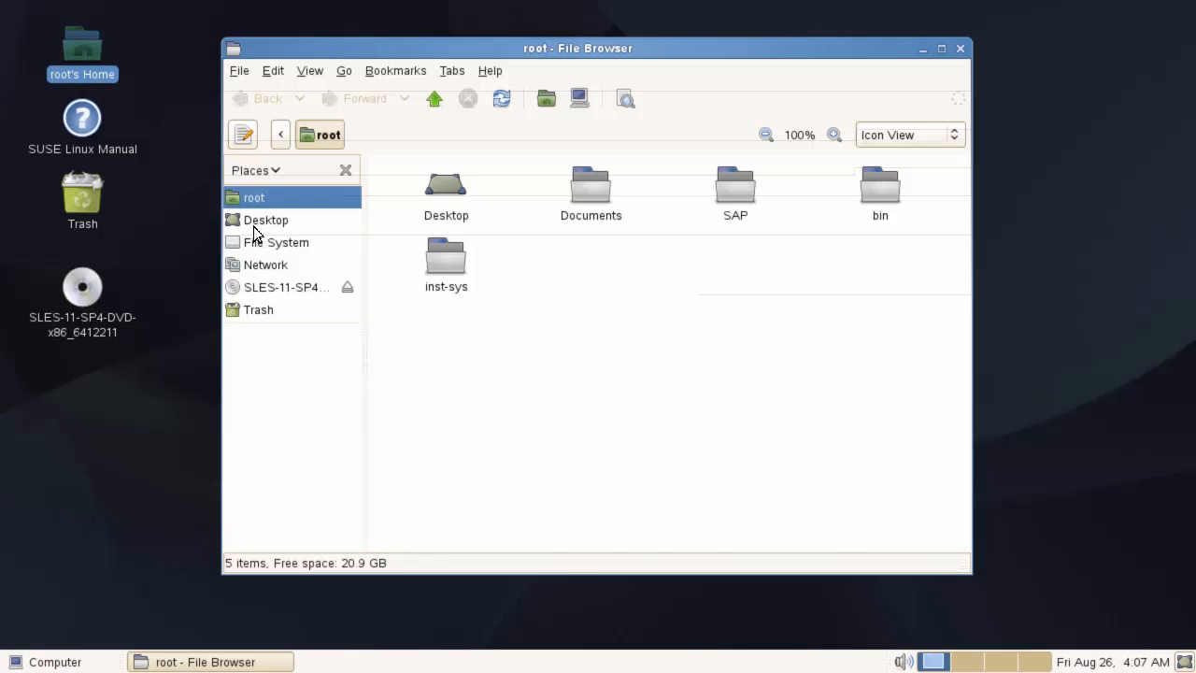
left_click(289, 246)
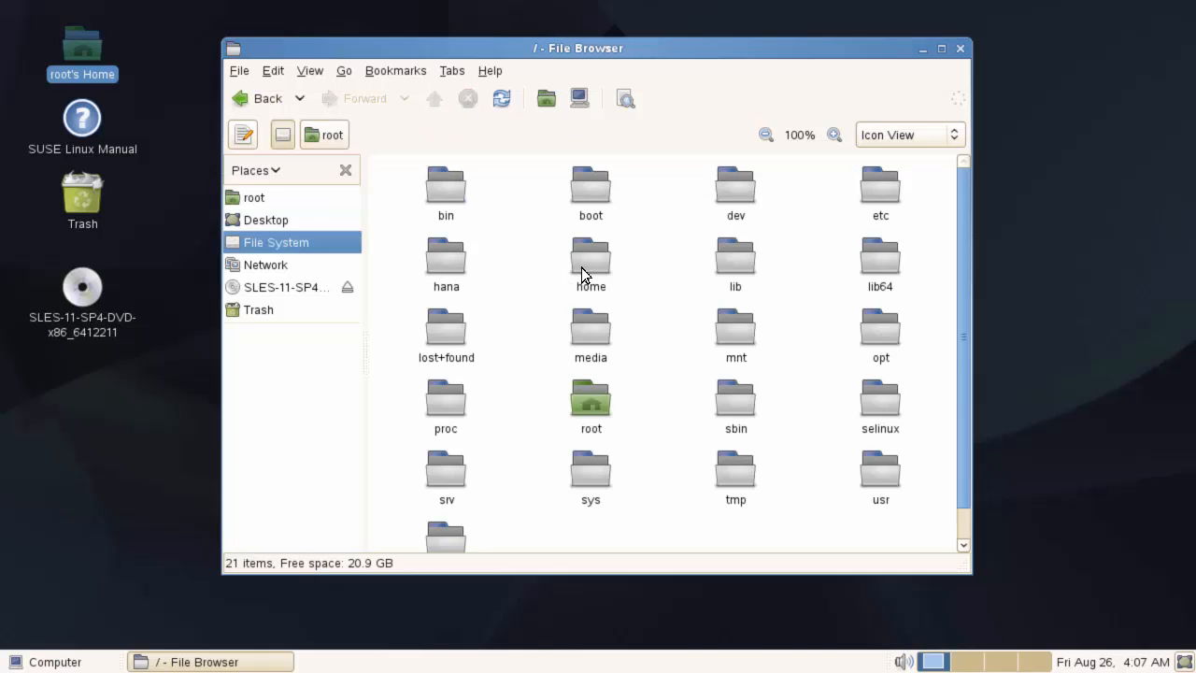
double_click(586, 265)
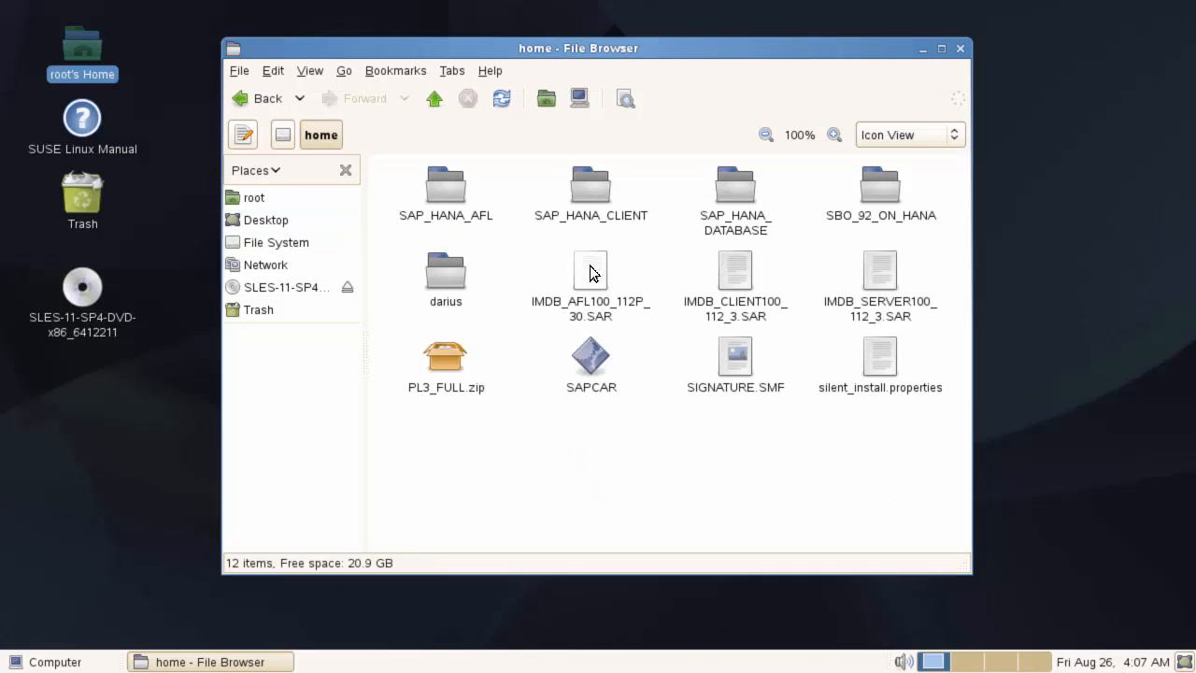
double_click(883, 193)
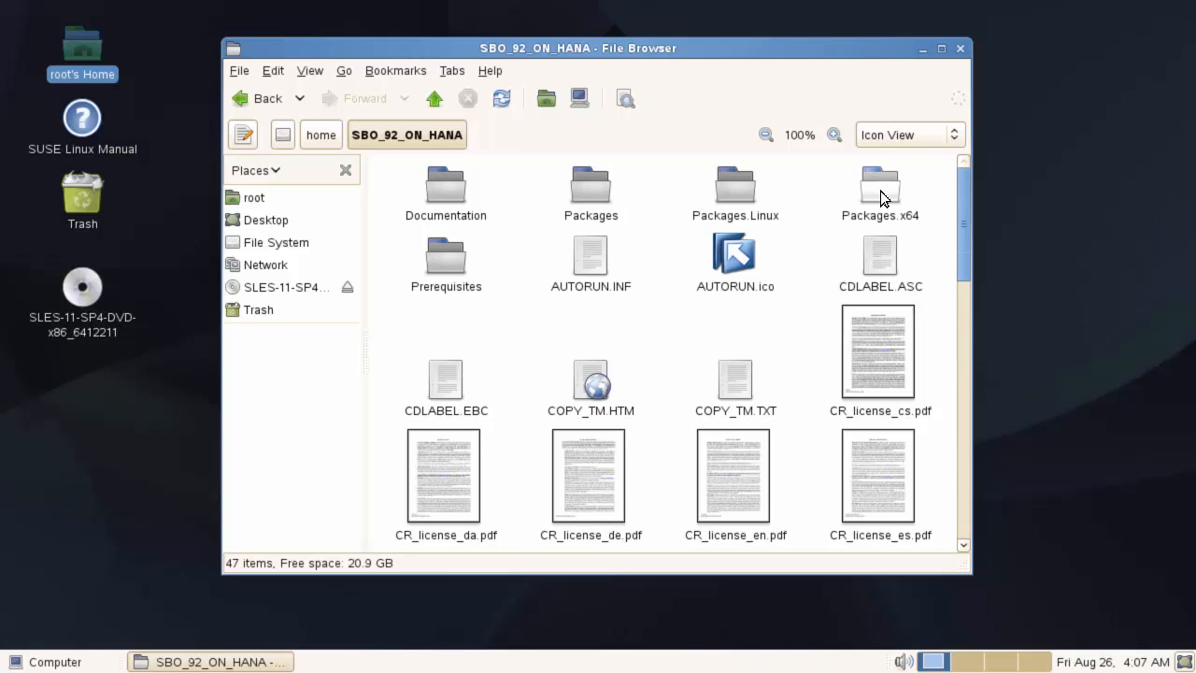
double_click(736, 194)
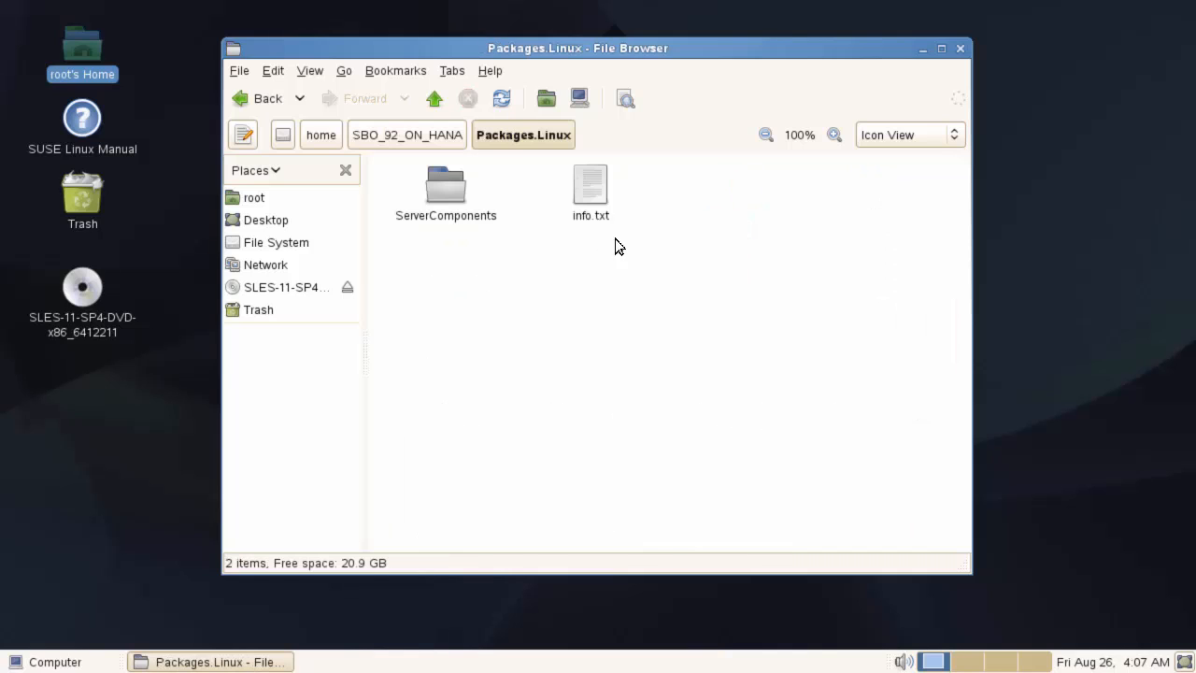
double_click(446, 192)
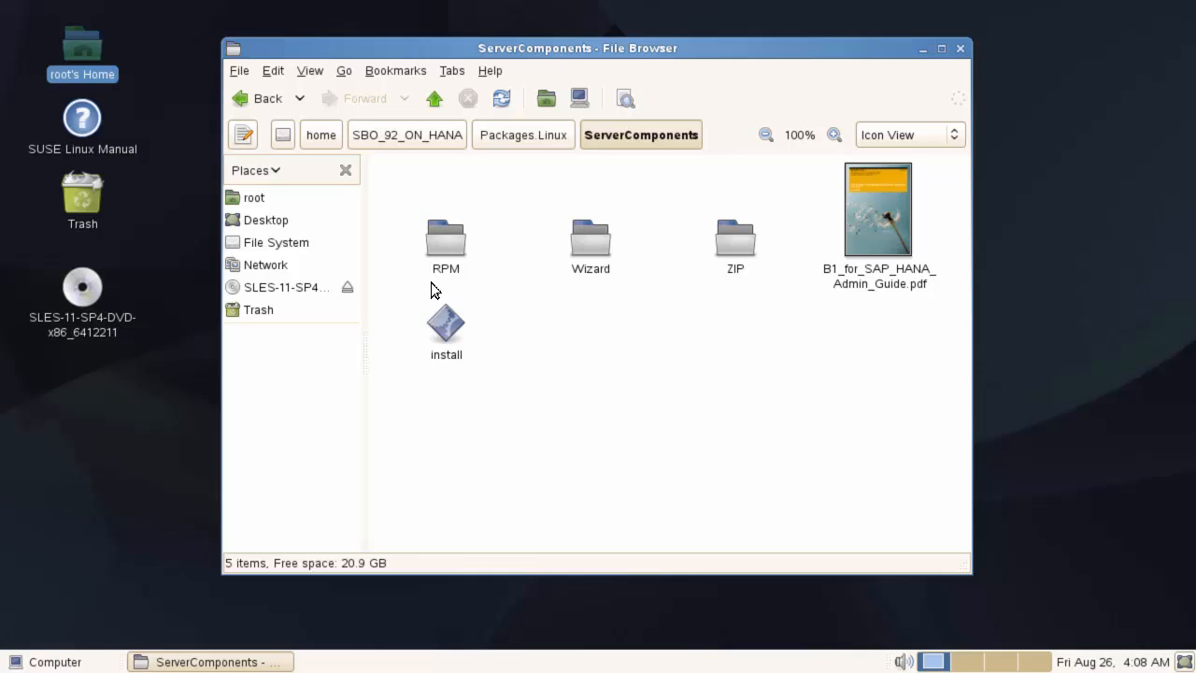
double_click(451, 327)
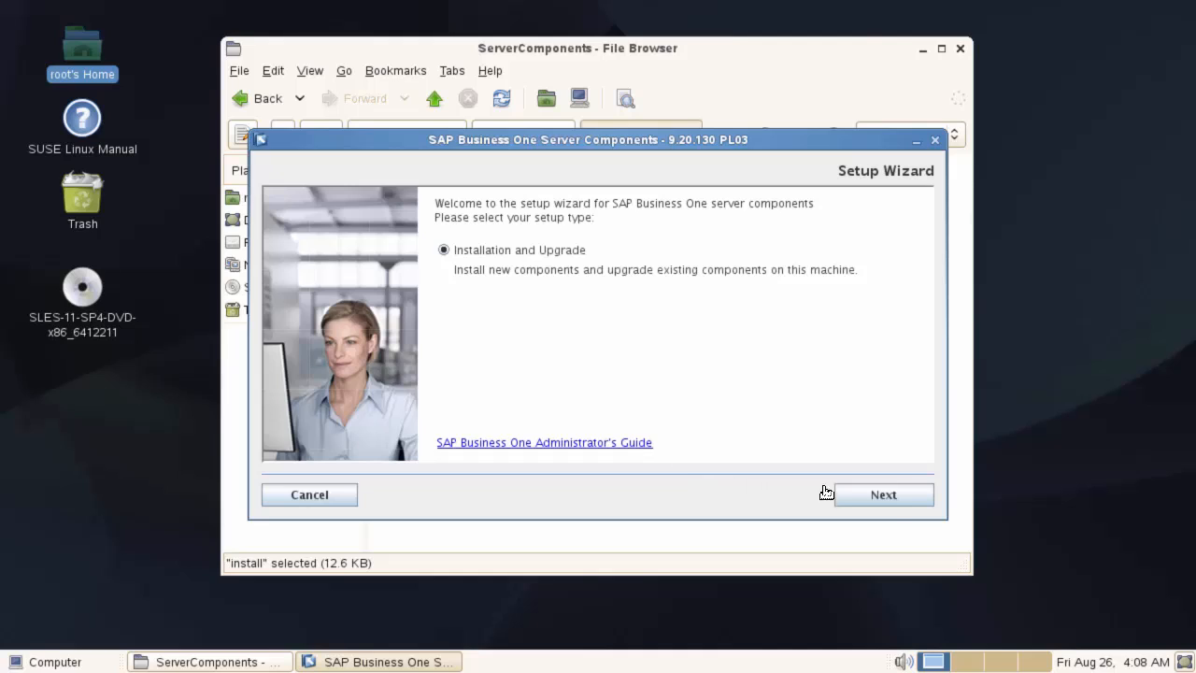
- Accept the installation type and folder, then swap the United States demo database for United Kingdom
left_click(888, 495)
left_click(893, 496)
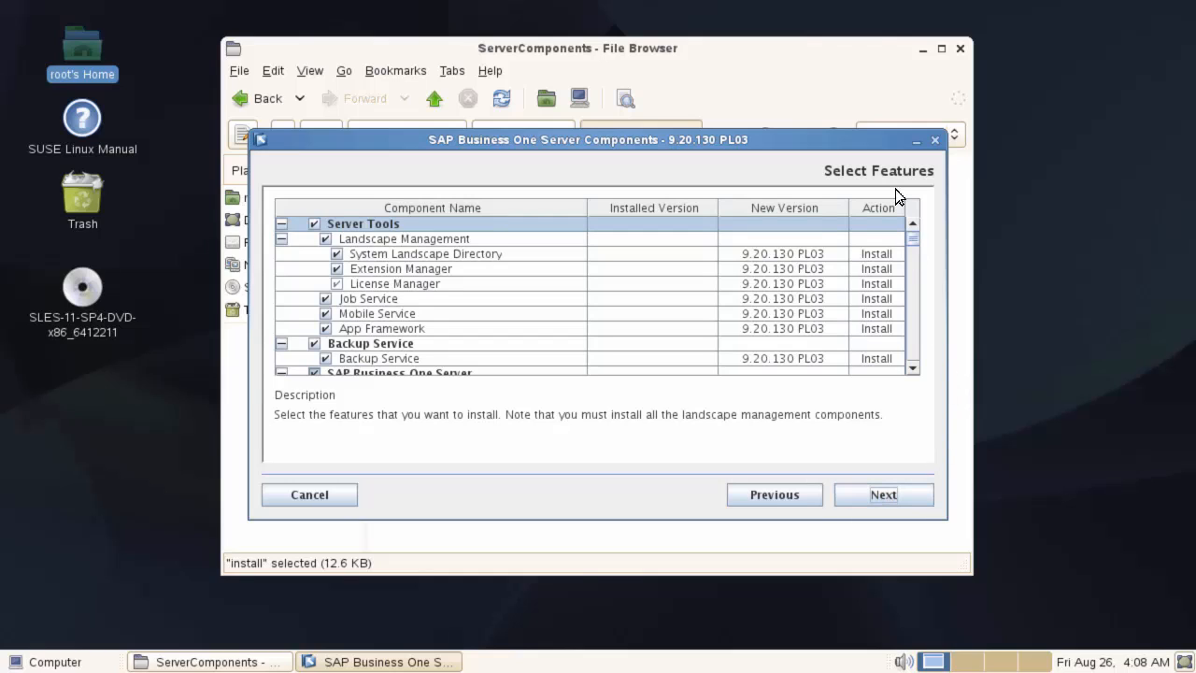
left_click(915, 295)
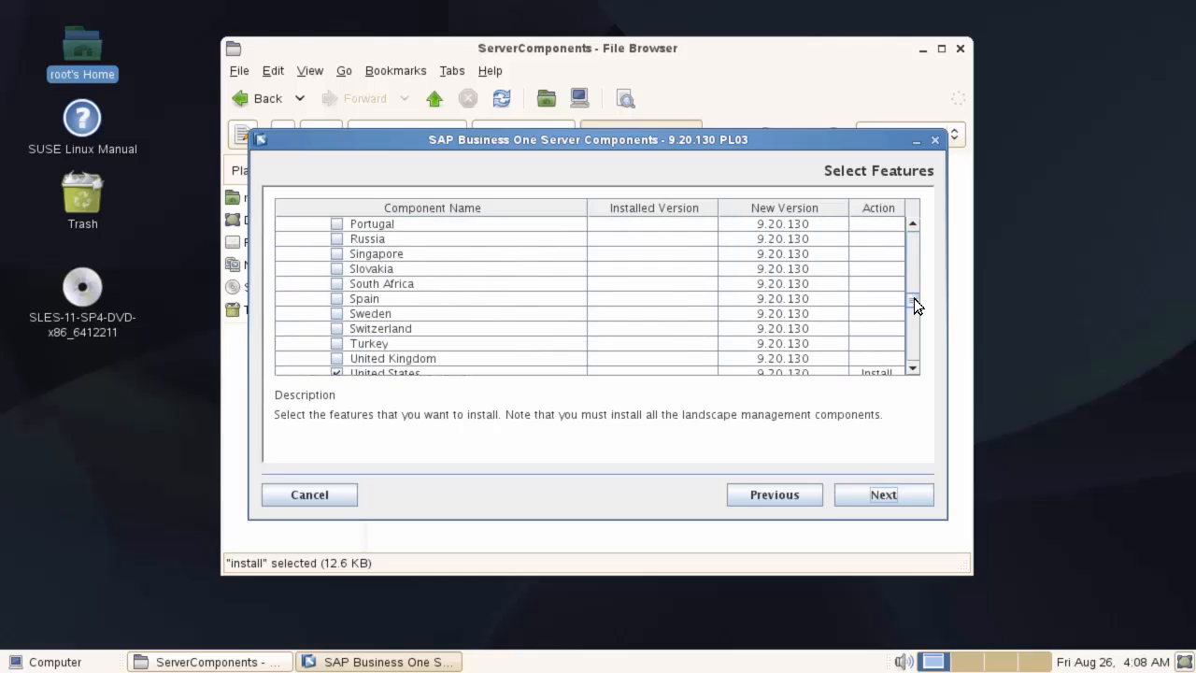
left_click(336, 359)
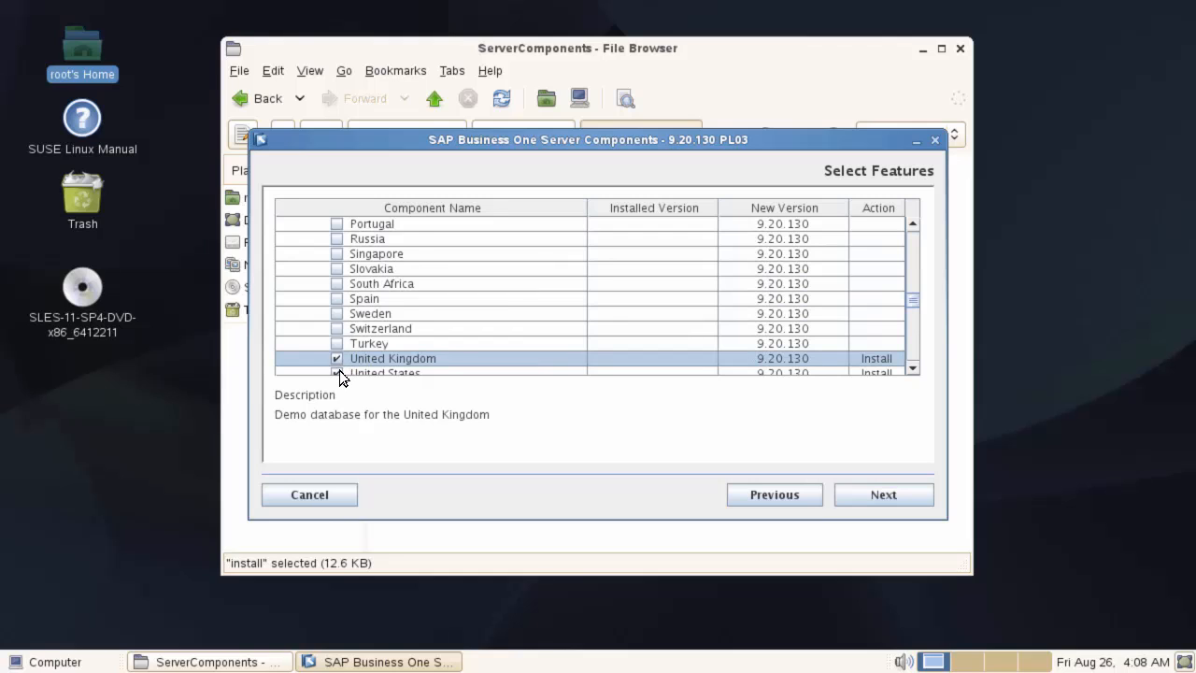
left_click(339, 370)
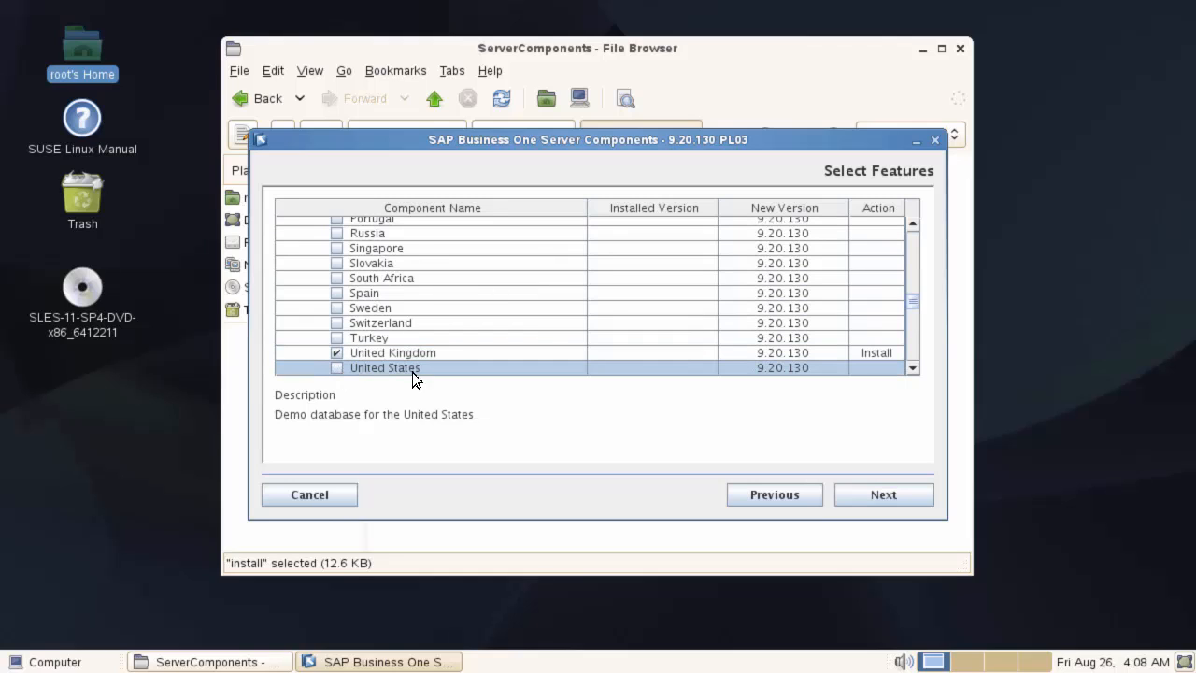
- Exclude Microsoft Outlook Integration Server and confirm the feature selection
left_click(913, 350)
left_click(913, 350)
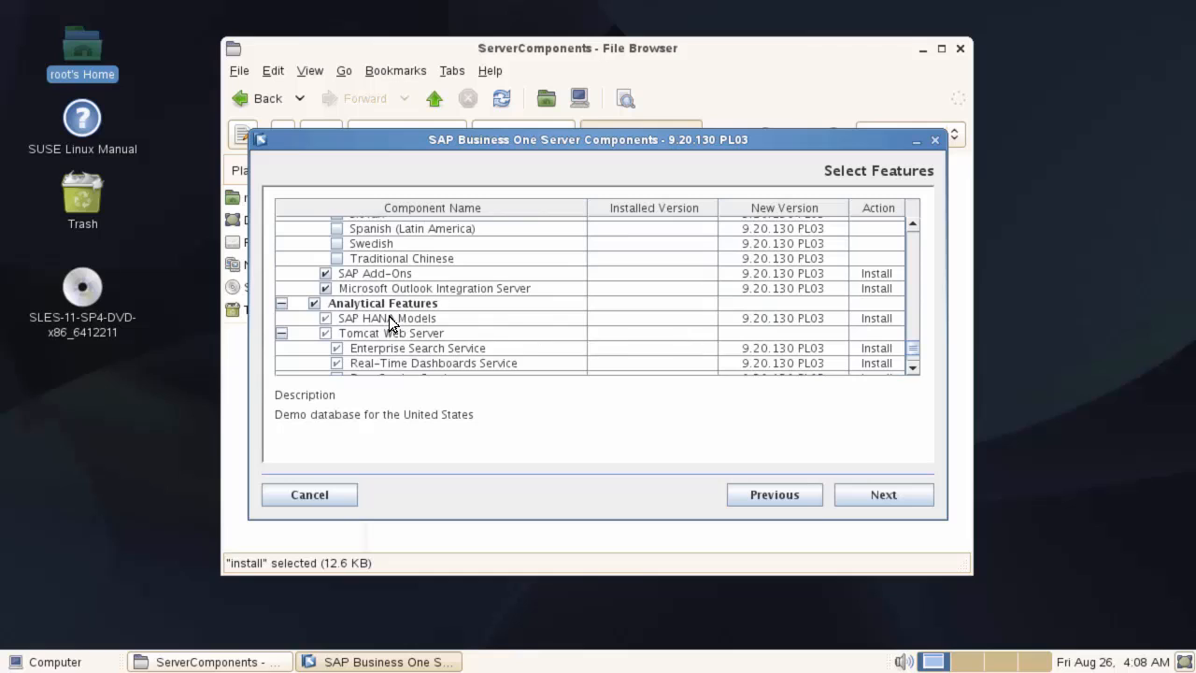
left_click(325, 288)
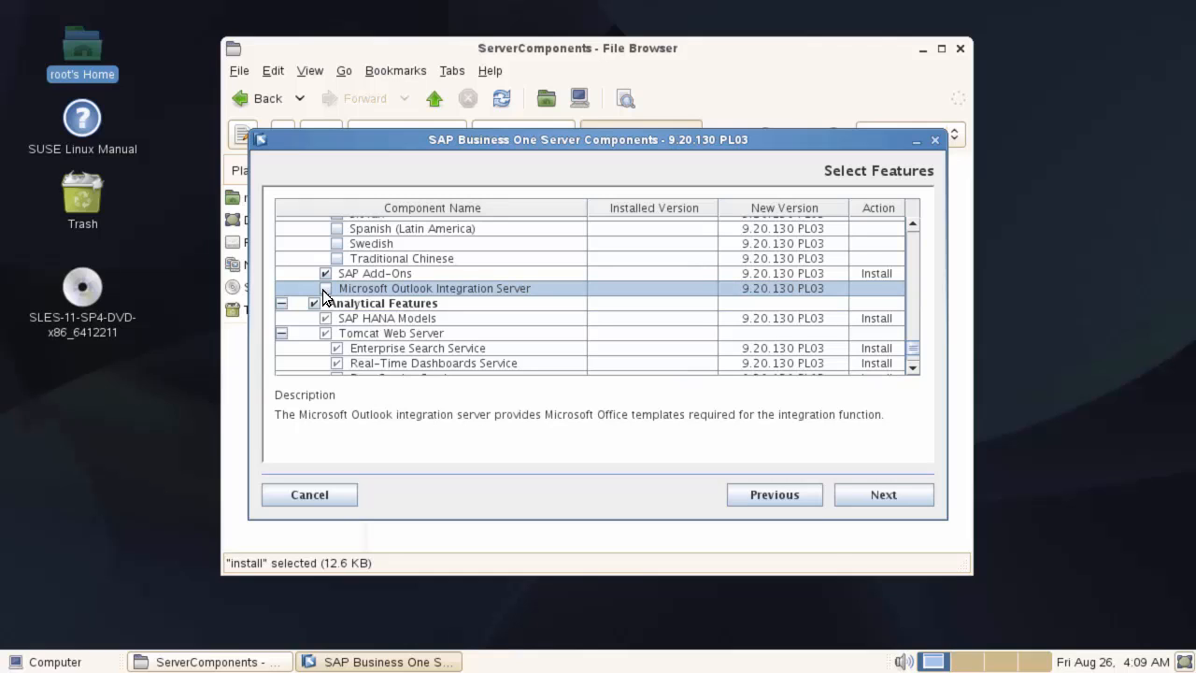
left_click(884, 496)
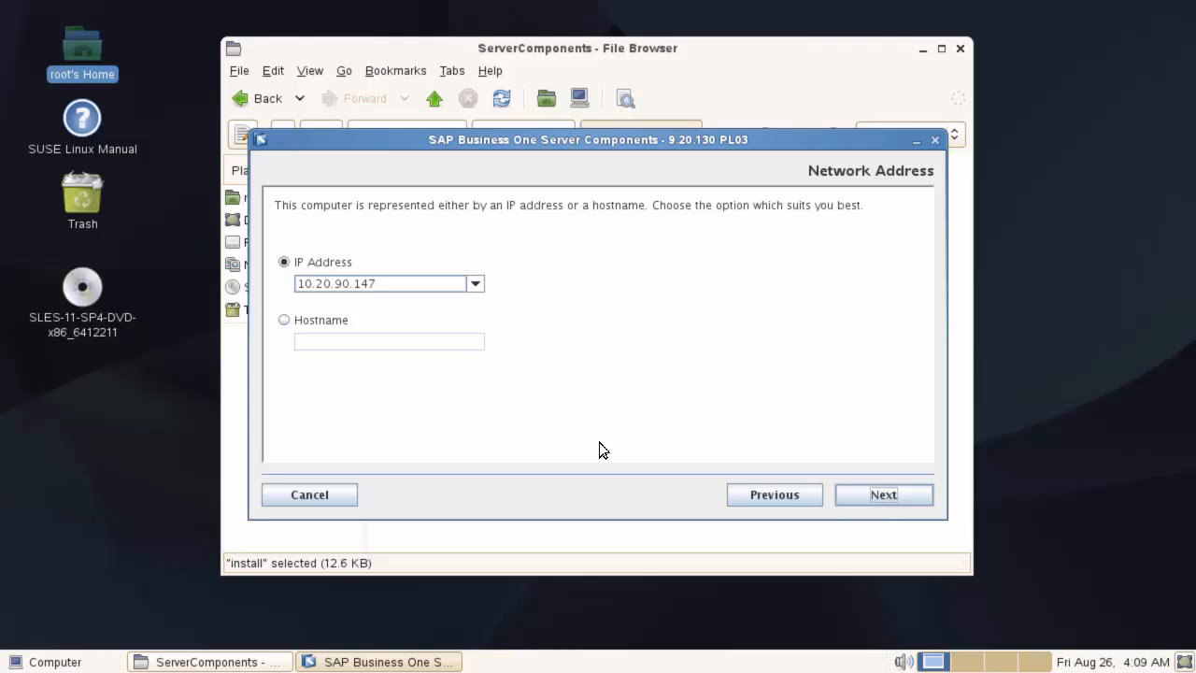
- Identify this computer by hostname hanab1 instead of its IP address
left_click(287, 324)
left_click(316, 341)
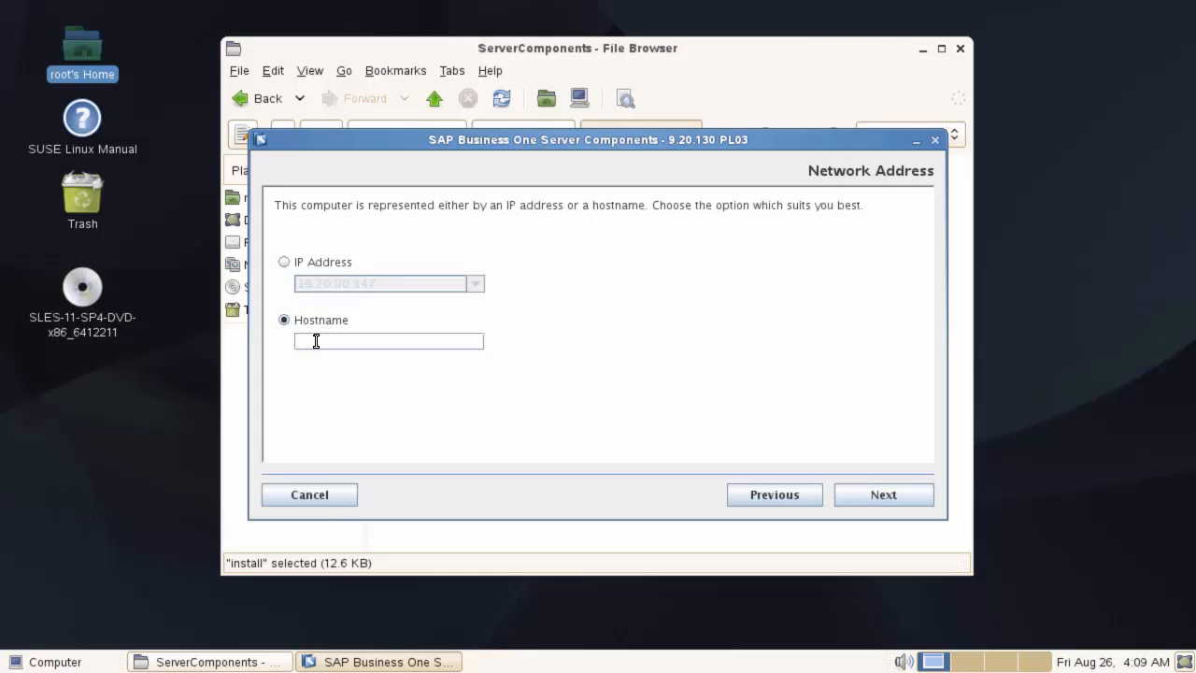
type("hanab1")
- Accept defaults for Samba, port 40000, site password, certificate, SLD, backup, restart, domain and Service Layer
left_click(862, 500)
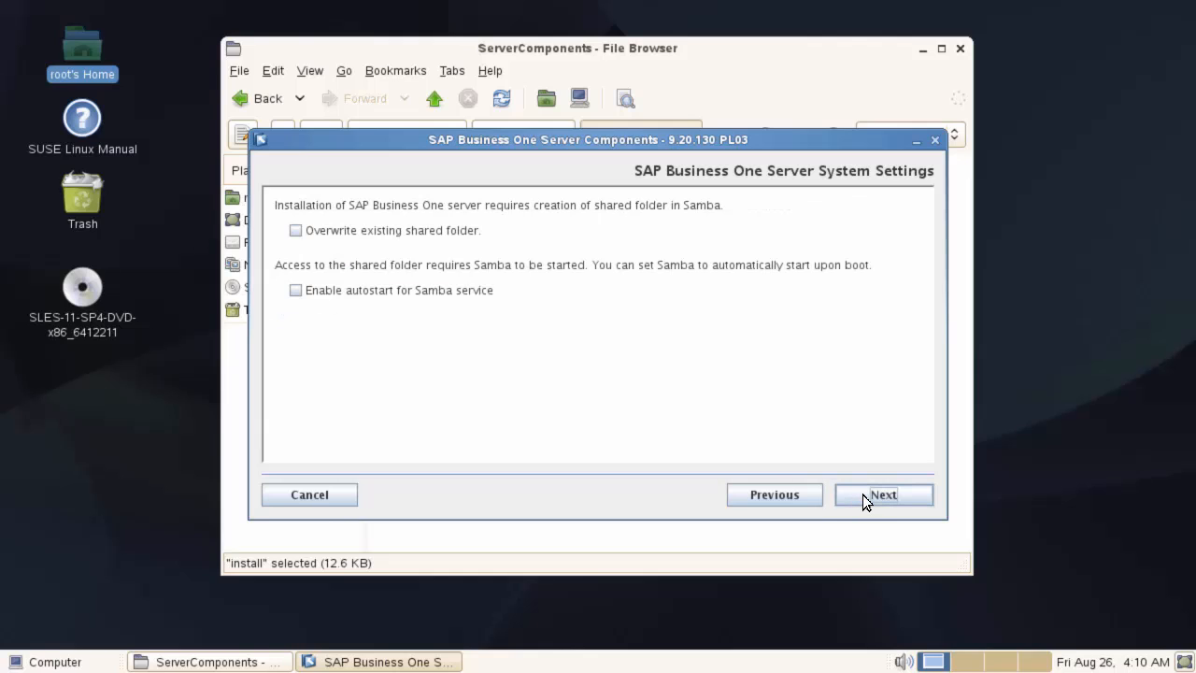
left_click(862, 500)
left_click(863, 495)
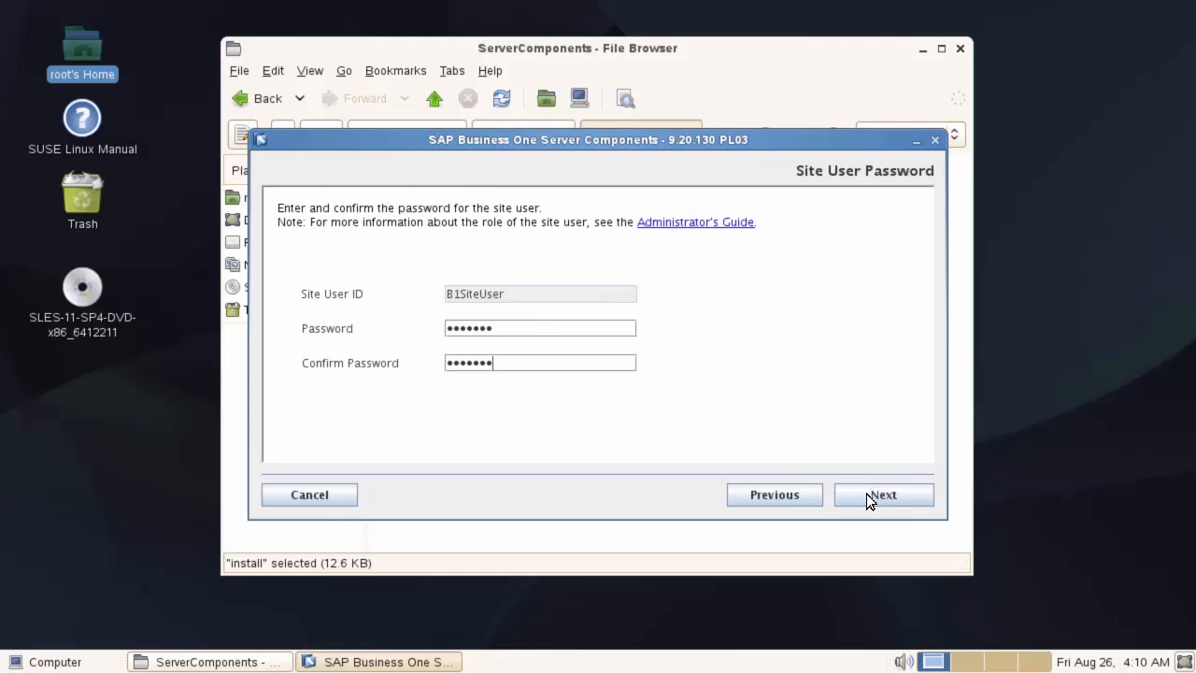
left_click(866, 494)
left_click(866, 493)
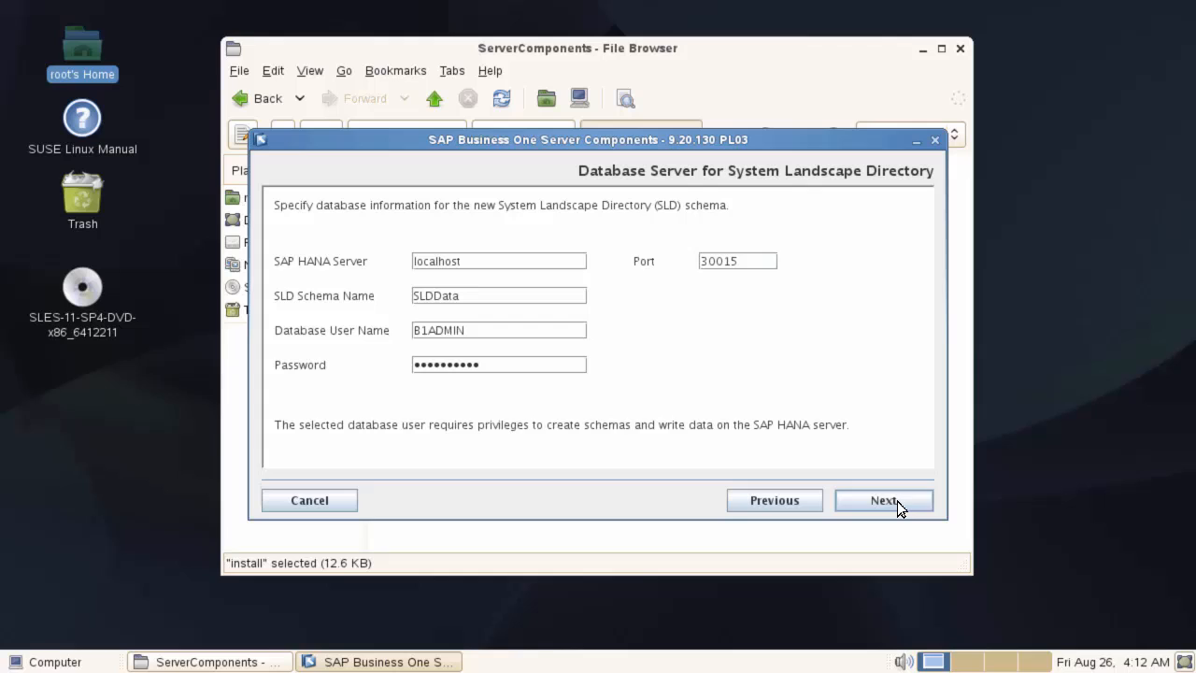
left_click(897, 501)
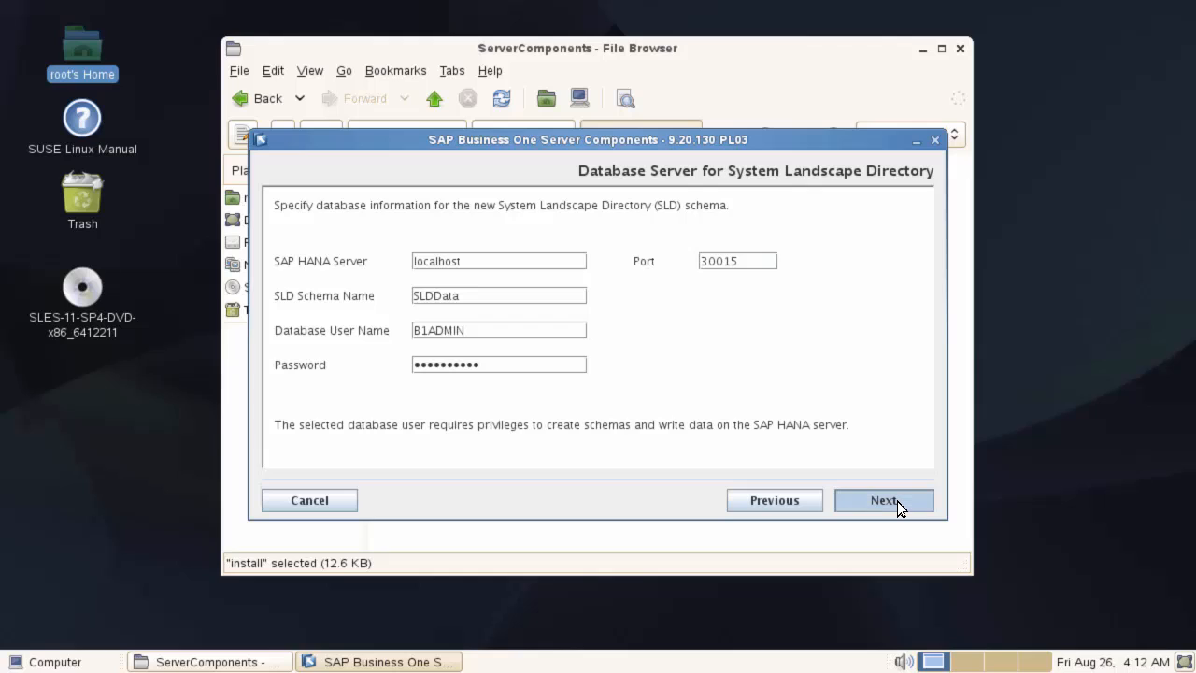
left_click(897, 501)
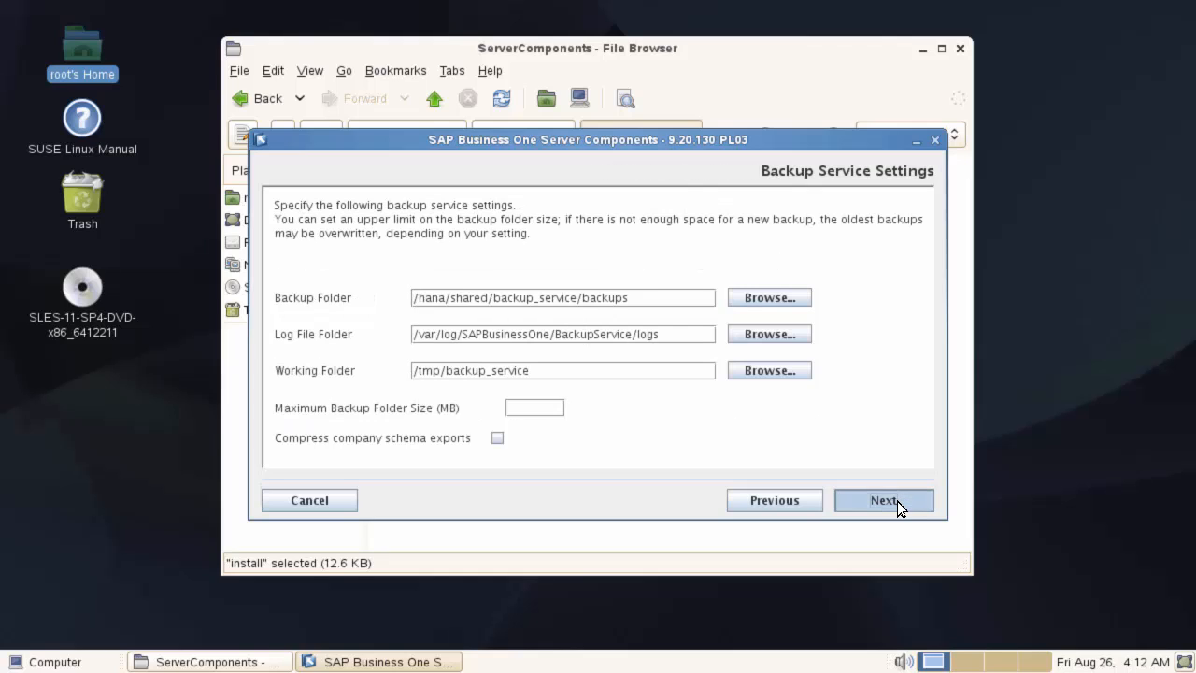
left_click(897, 501)
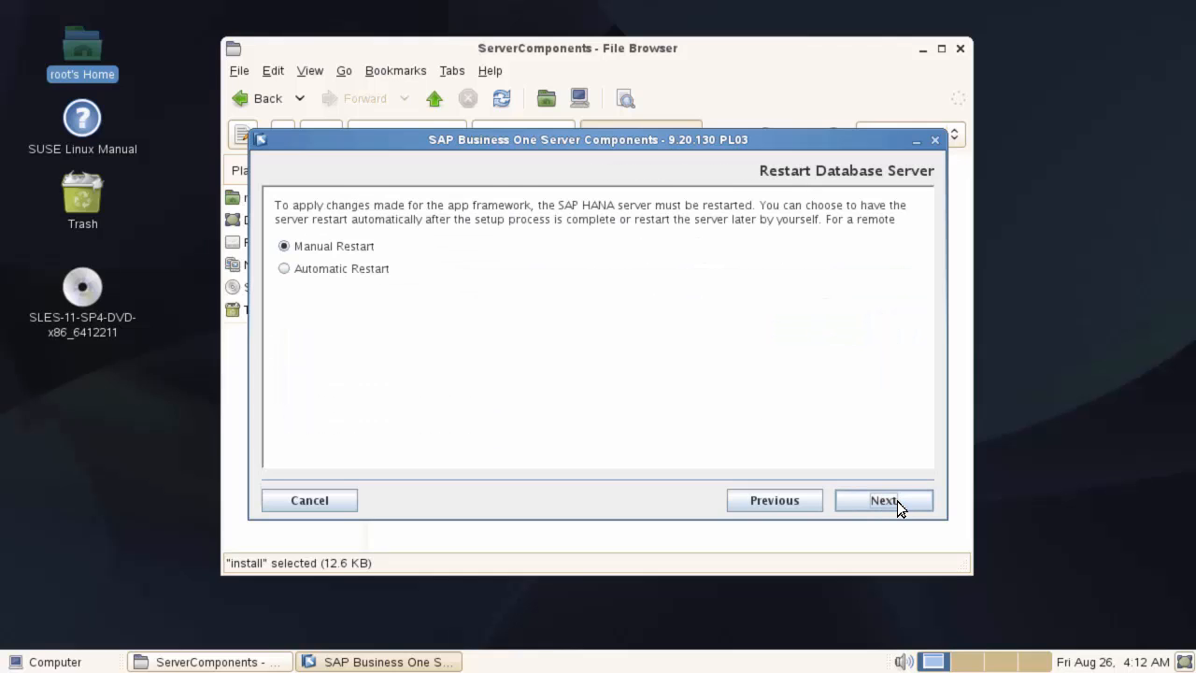
left_click(898, 501)
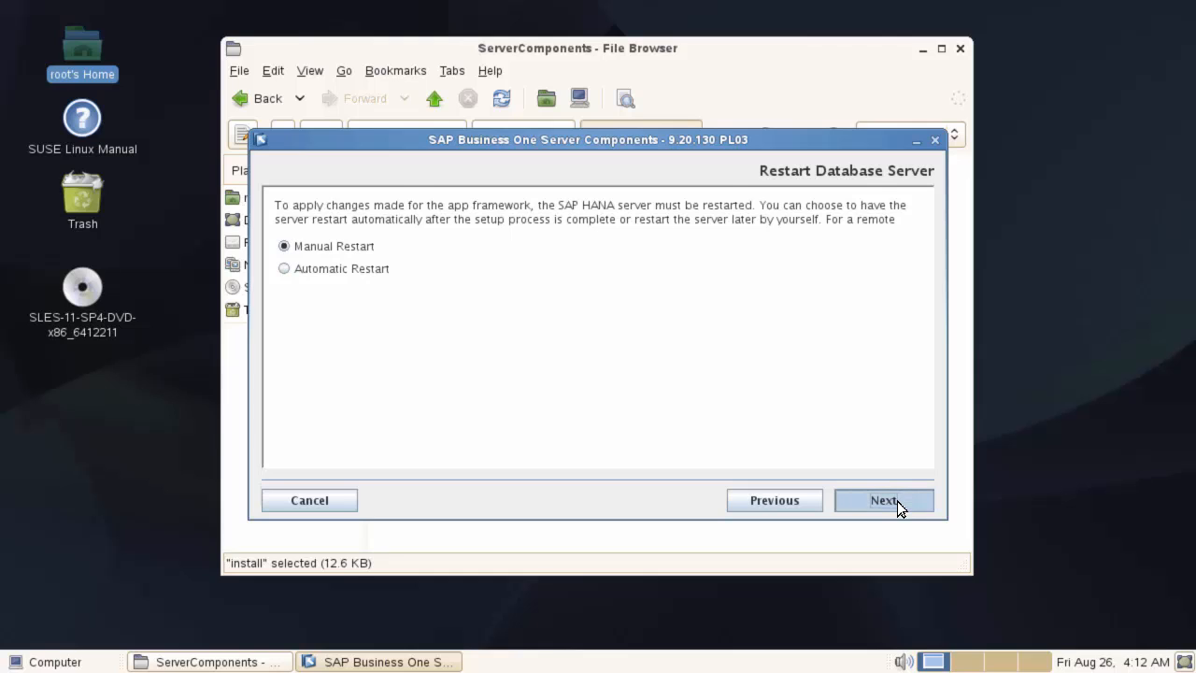
left_click(898, 501)
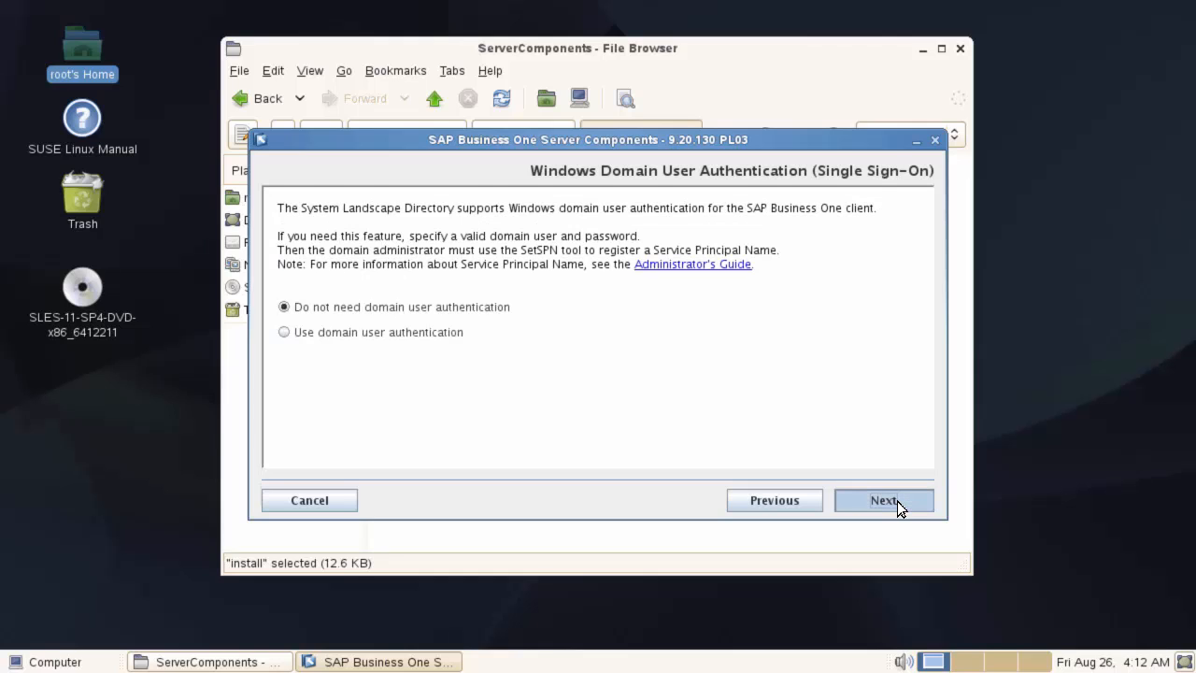
left_click(897, 501)
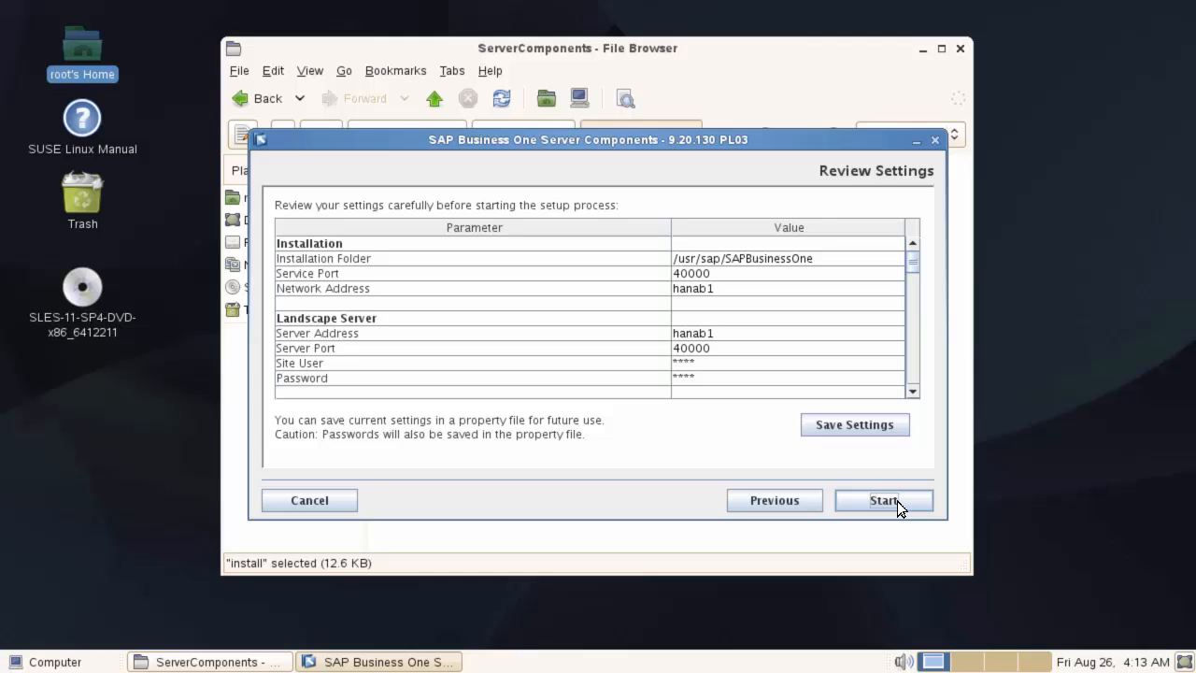
- Save the settings as /home/silent_install.properties, then cancel the setup wizard
left_click(870, 427)
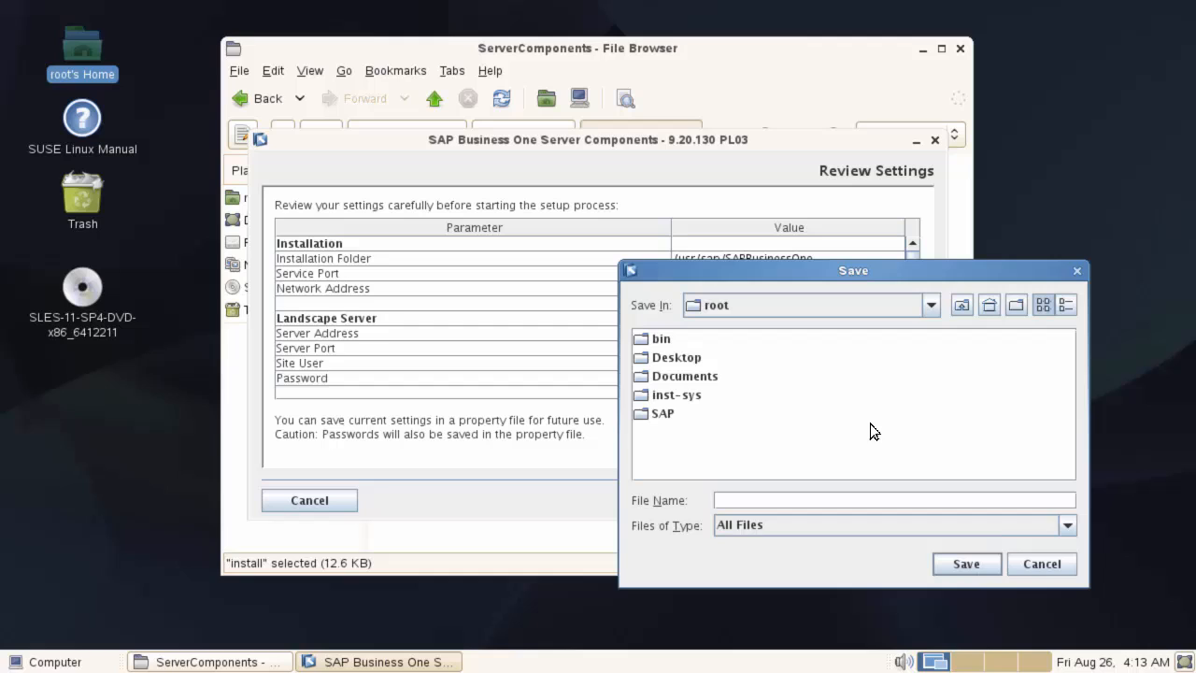
left_click(927, 310)
left_click(856, 328)
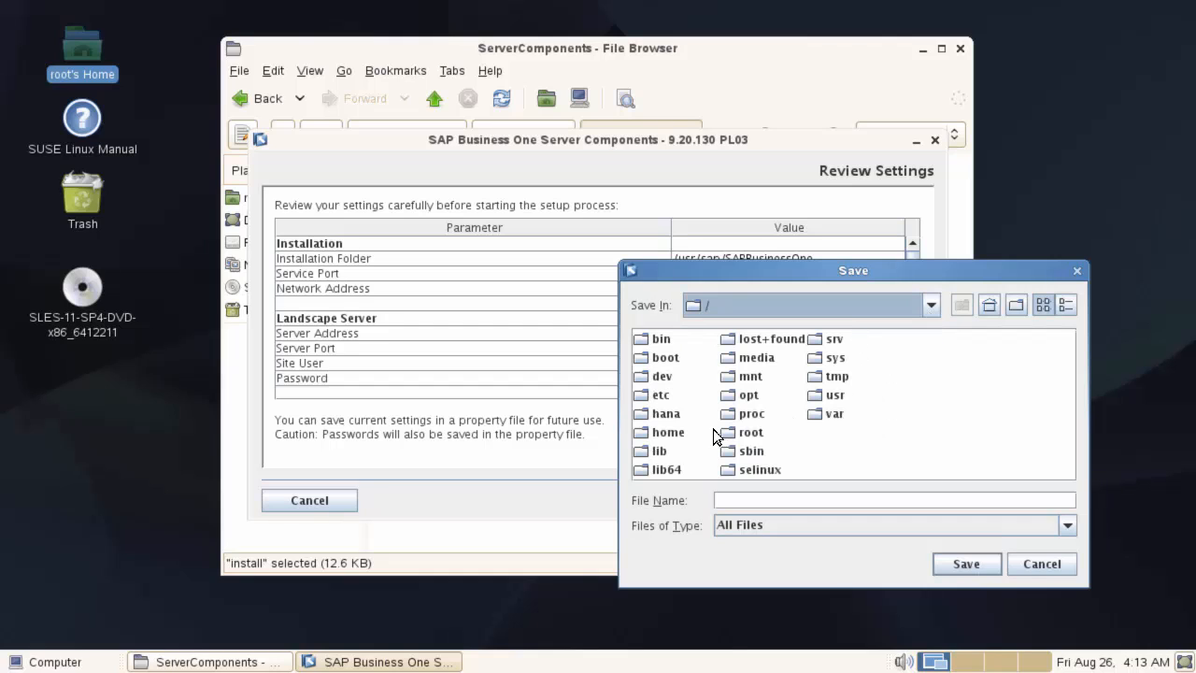
double_click(669, 432)
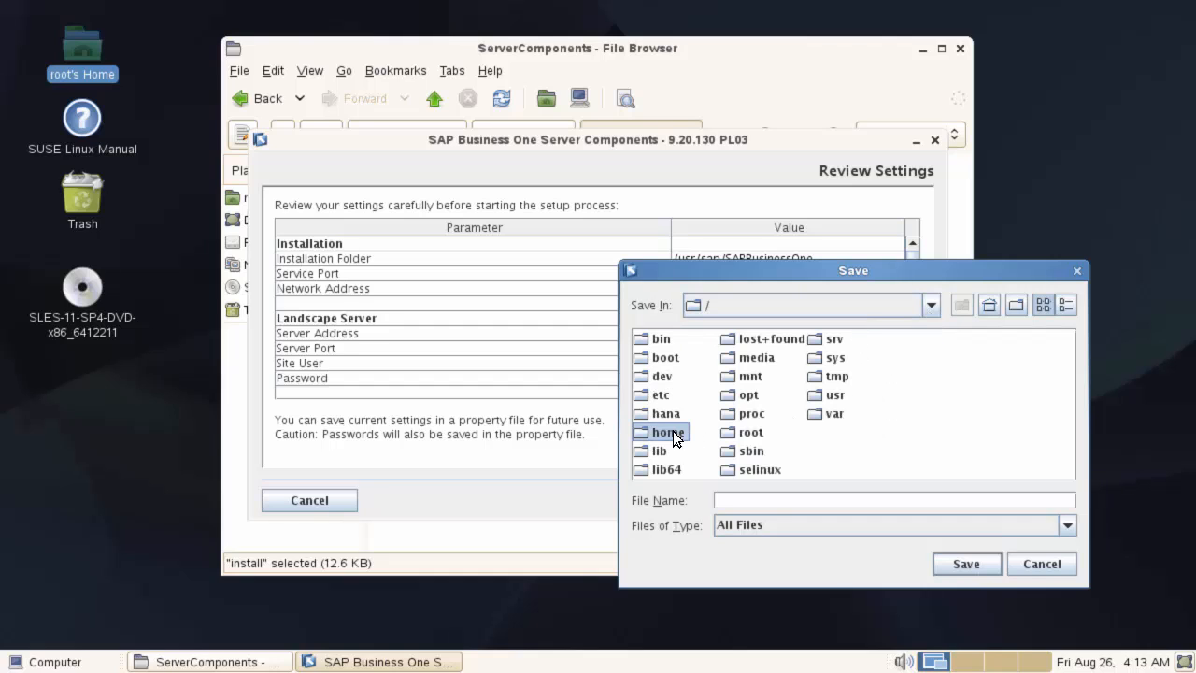
left_click(767, 501)
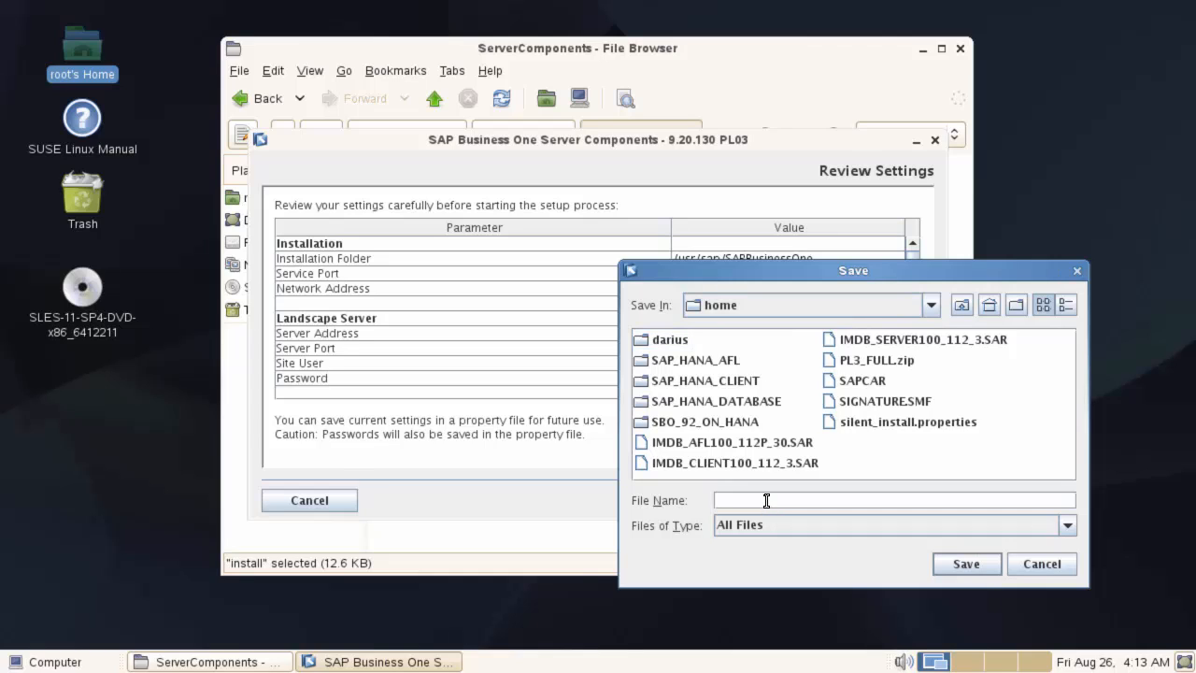
type("silent_install.p")
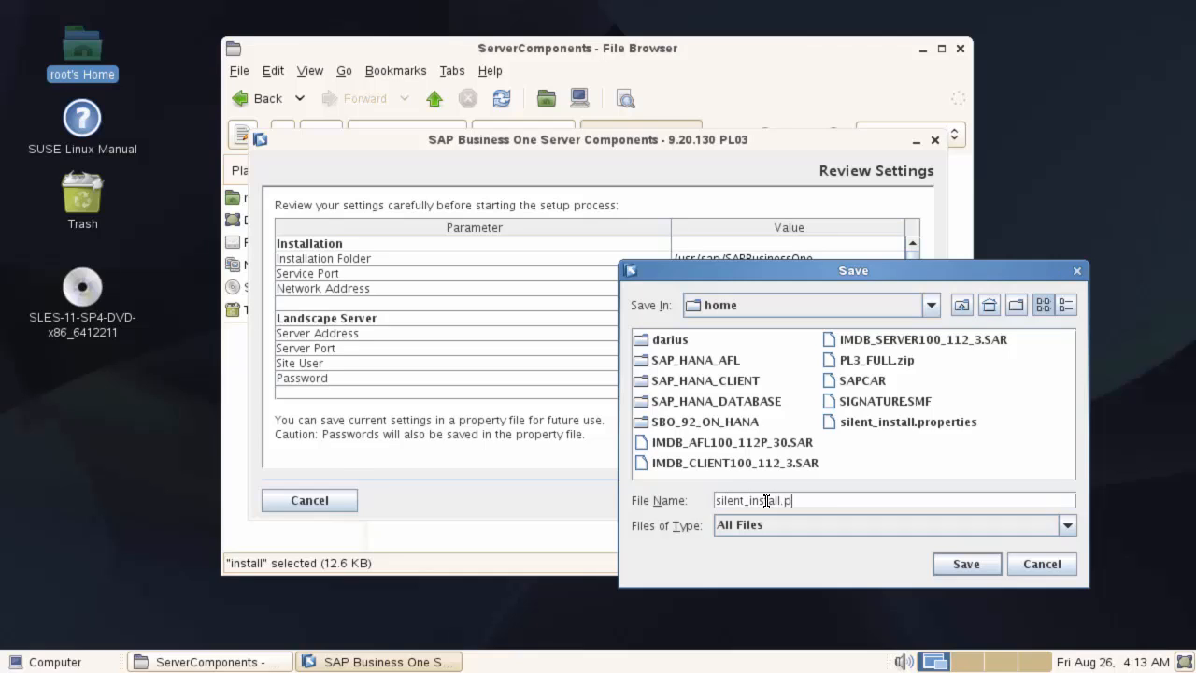
type("roperties")
left_click(974, 569)
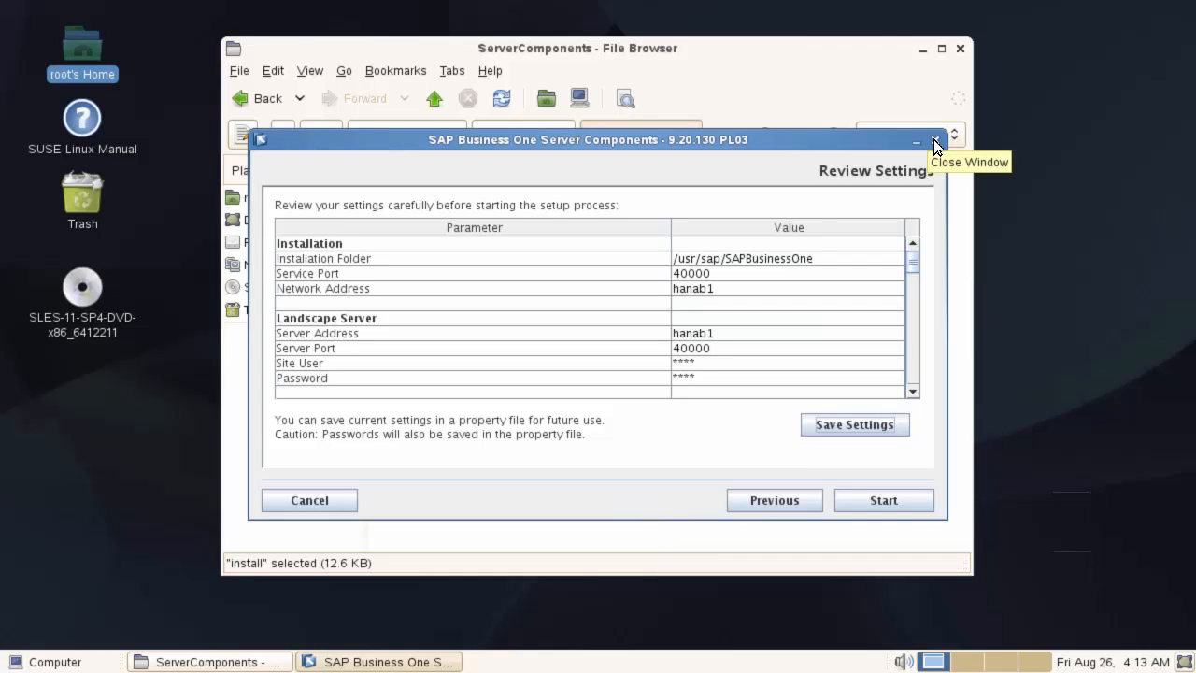
left_click(936, 141)
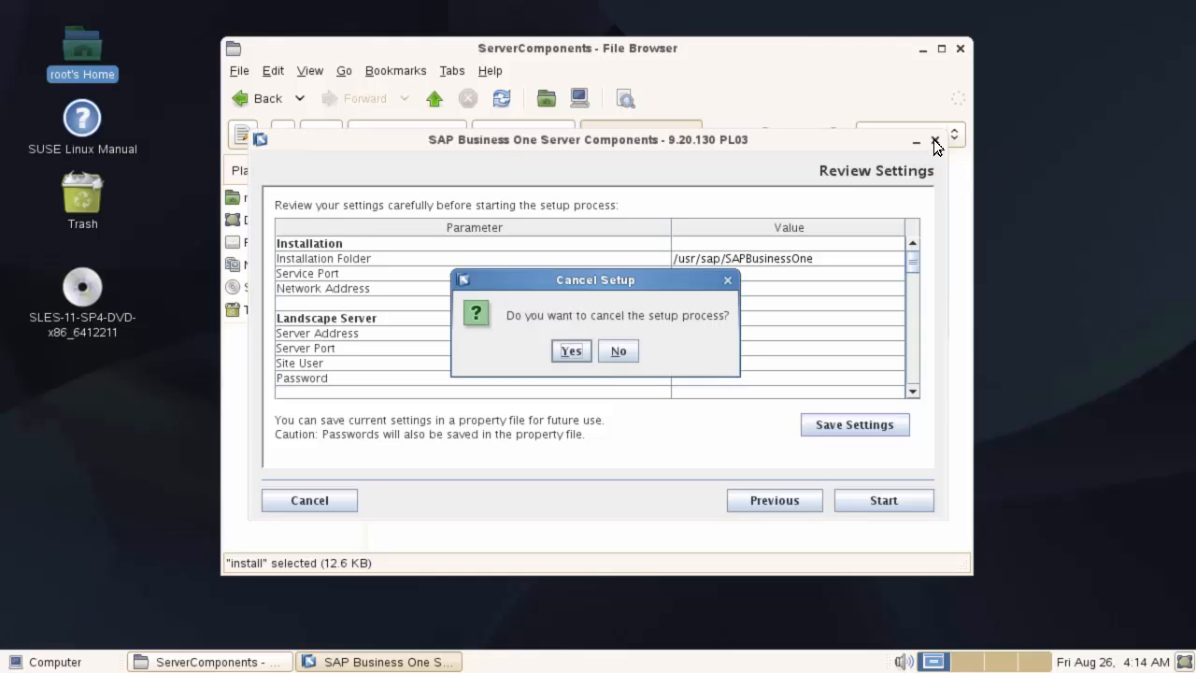
left_click(572, 351)
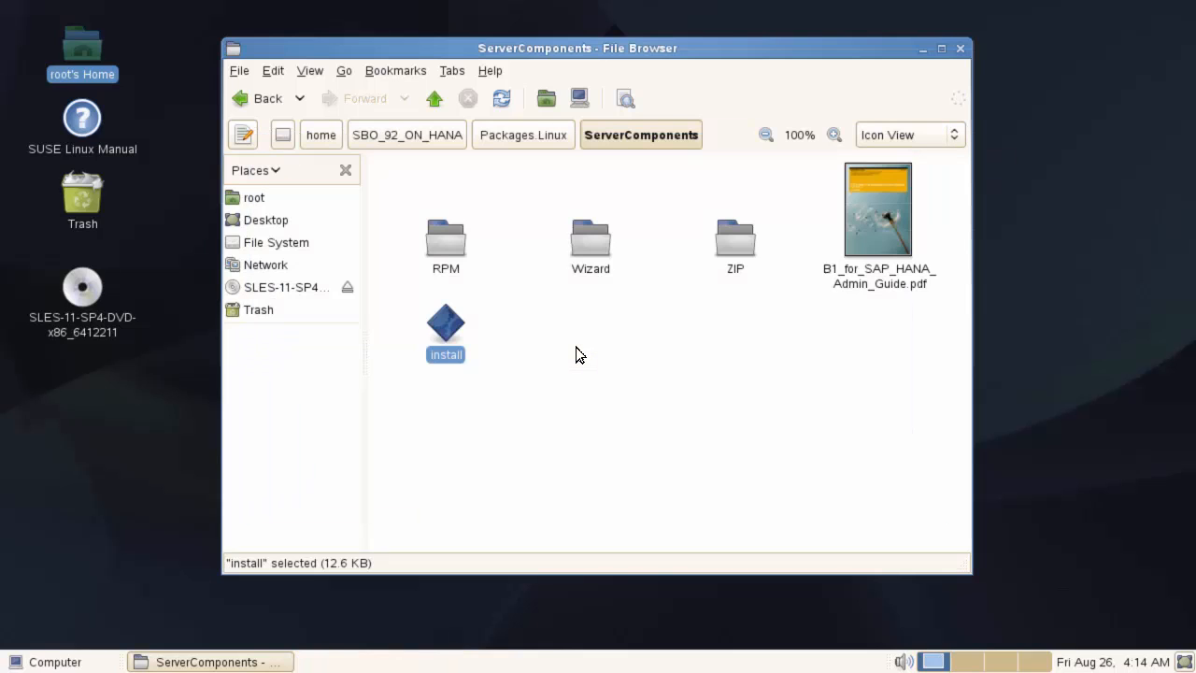
- Open the Administrator's Guide PDF and select the 'install -i silent -f' command line
left_click(882, 223)
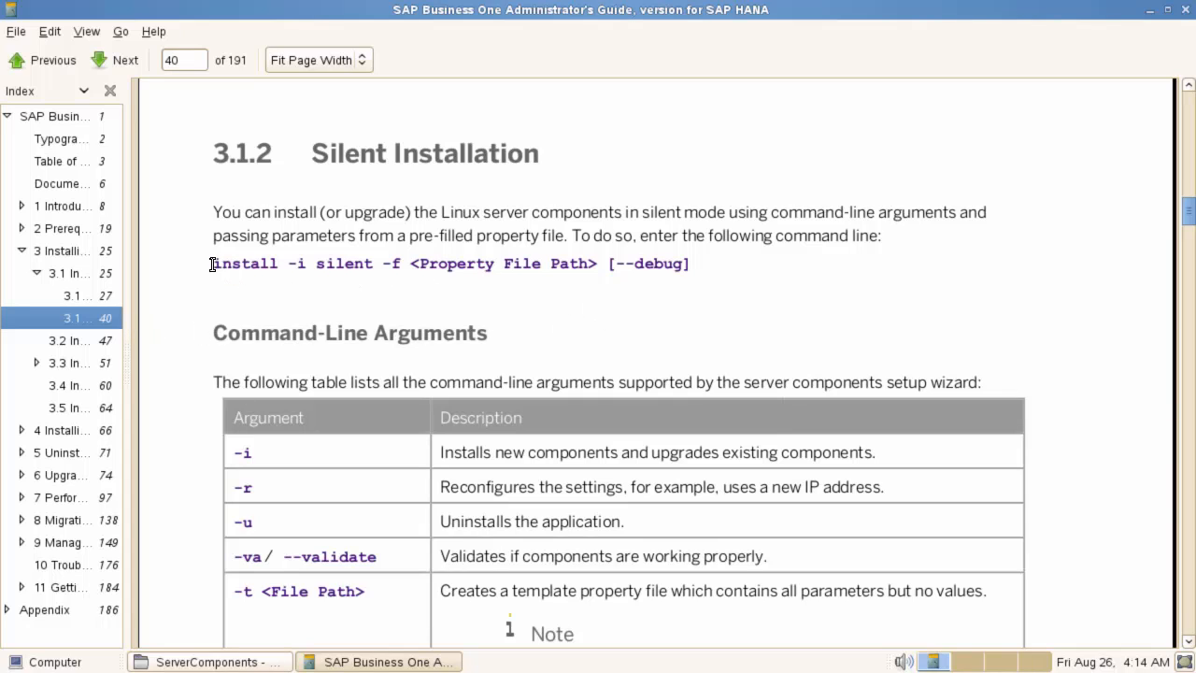
triple_click(694, 267)
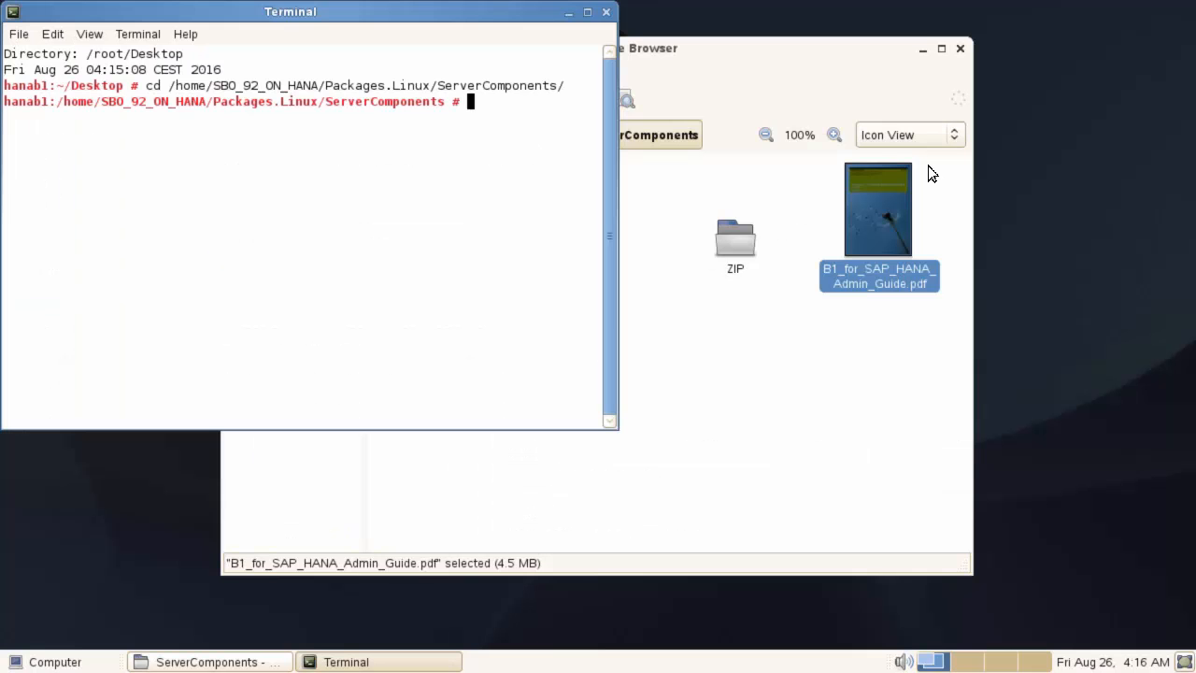
- Run ./install -i silent -f /home/silent_install.properties from the ServerComponents folder
type("./install -i silent -f /home/")
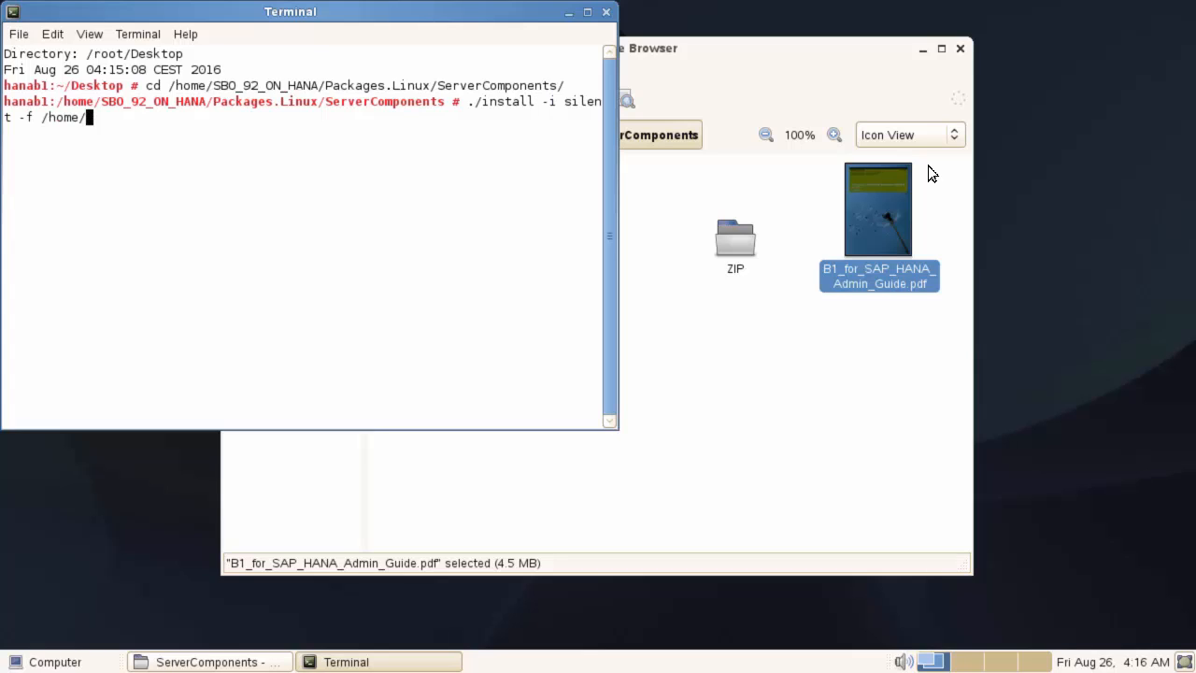
type("silent")
key("Tab")
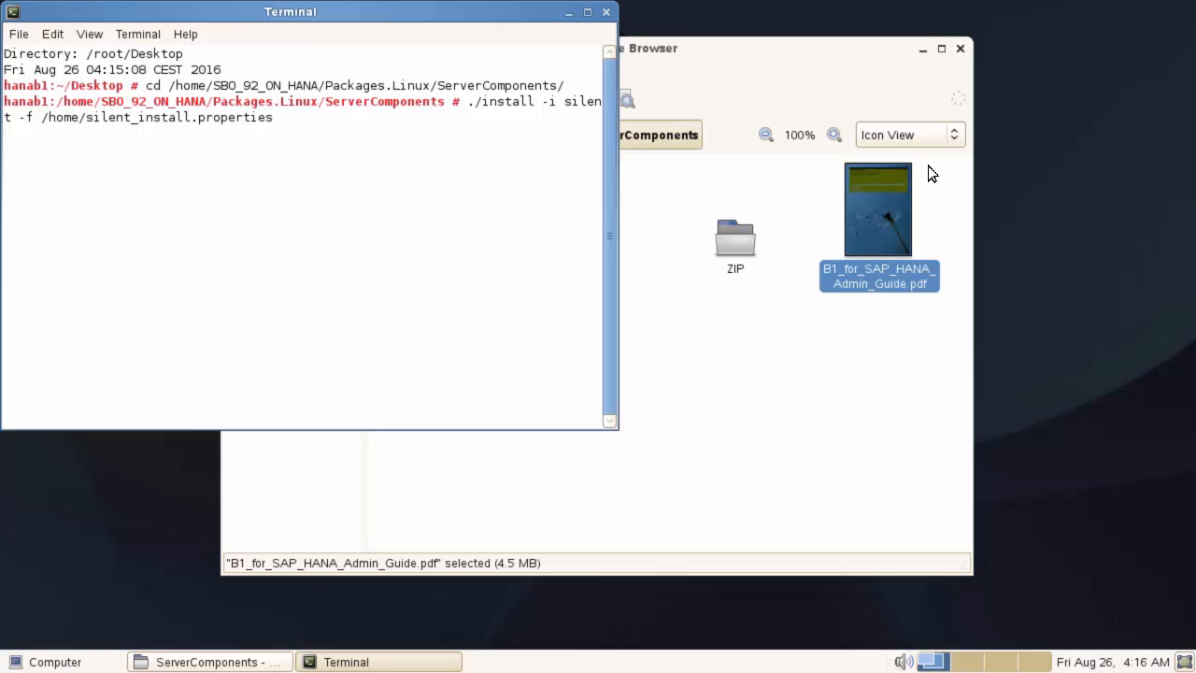
key("Return")
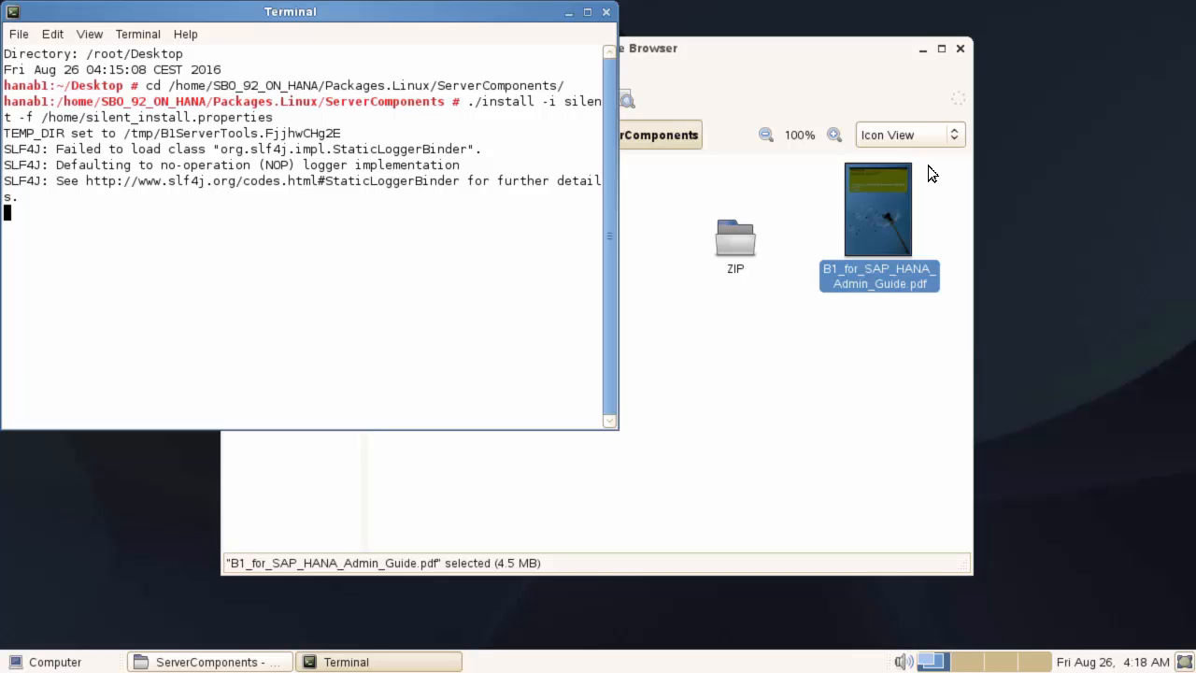
left_click(867, 327)
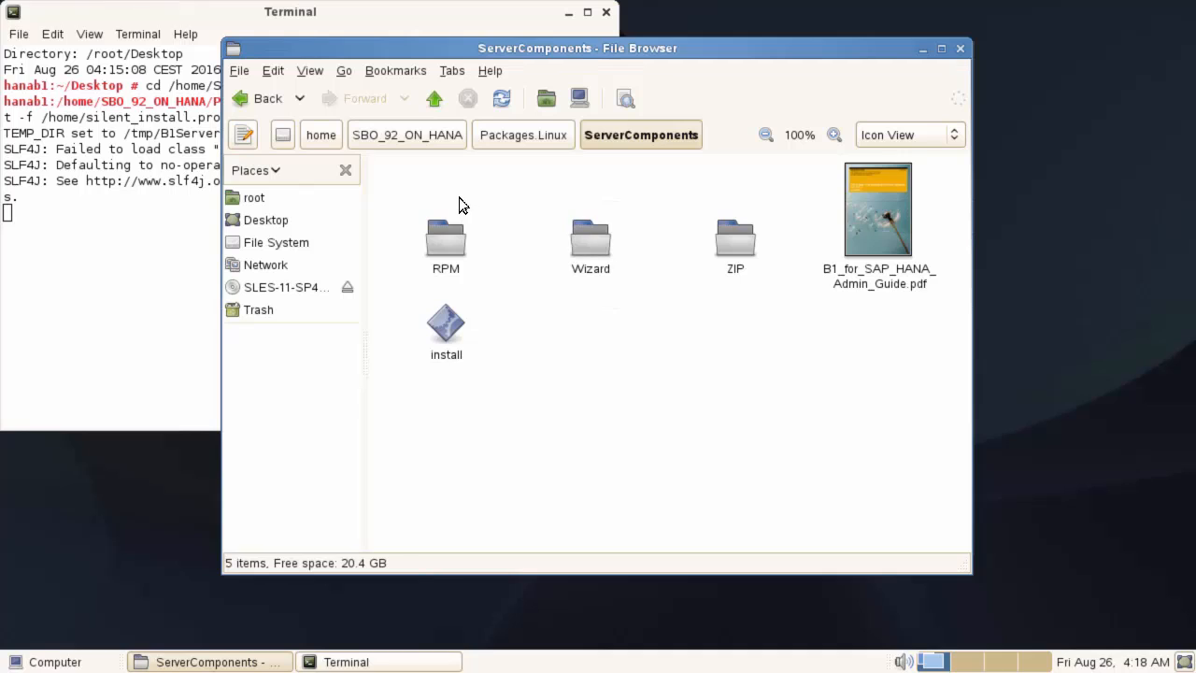
- Show the home folder and bring up the actions for silent_install.properties
left_click(326, 139)
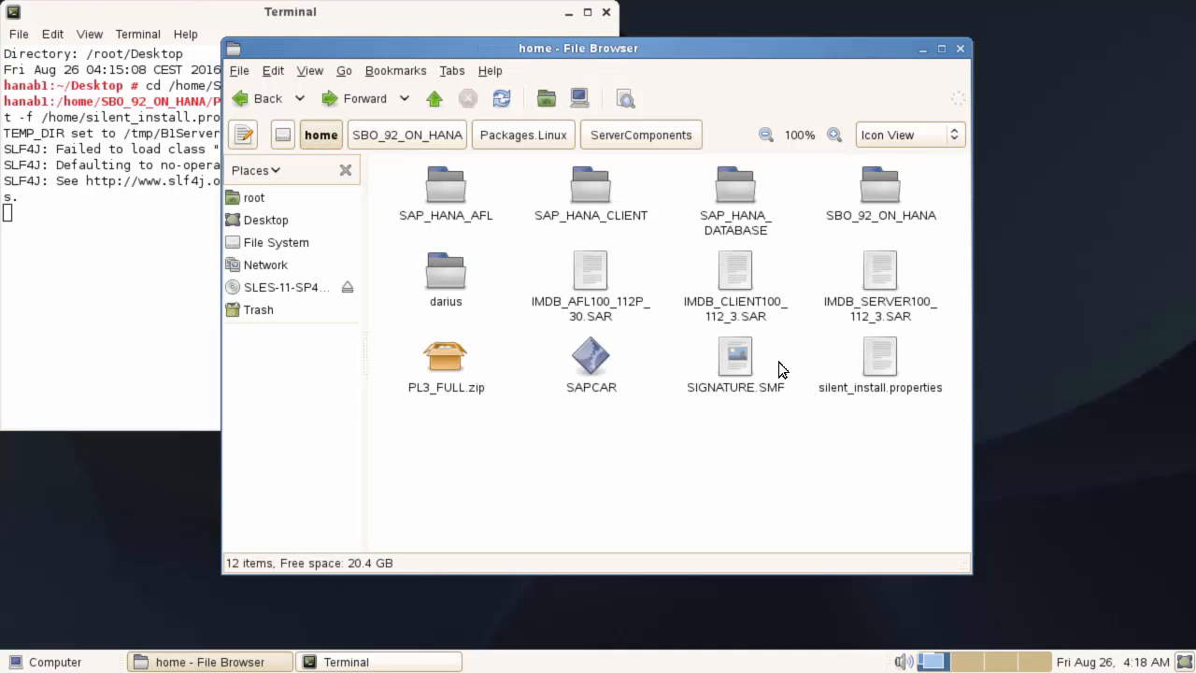
right_click(889, 366)
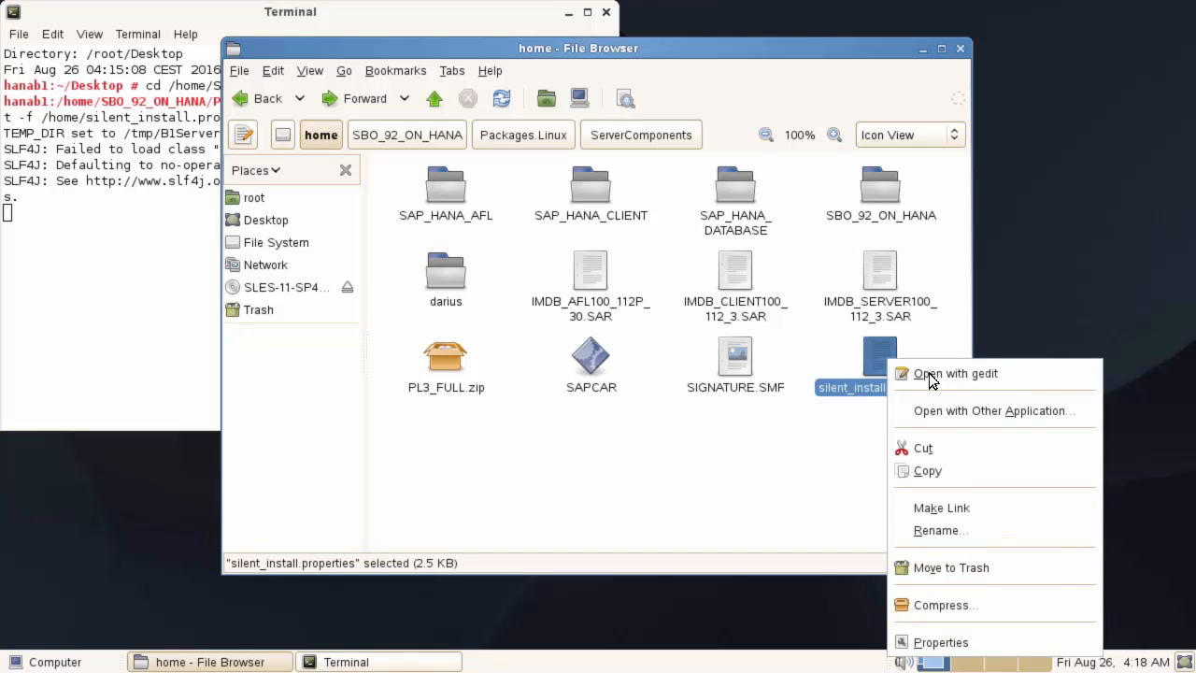
- Open silent_install.properties in gedit and check the HANA database and site user password values
left_click(1004, 373)
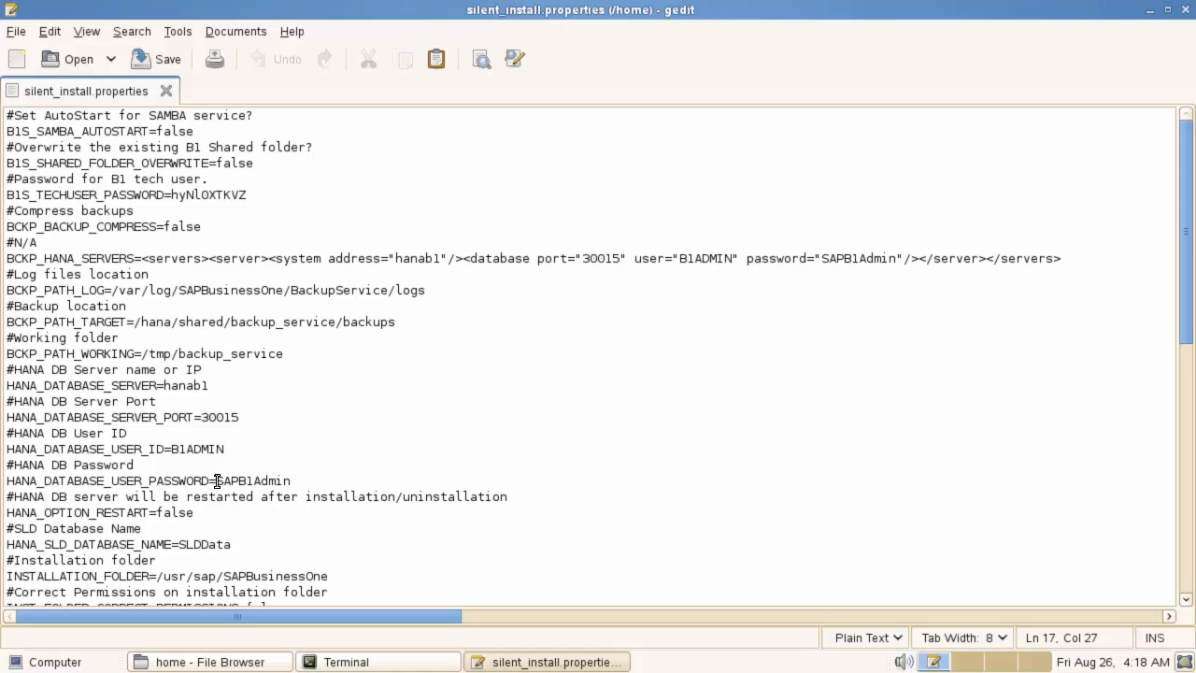
double_click(321, 480)
scroll(591, 493, "down", 8)
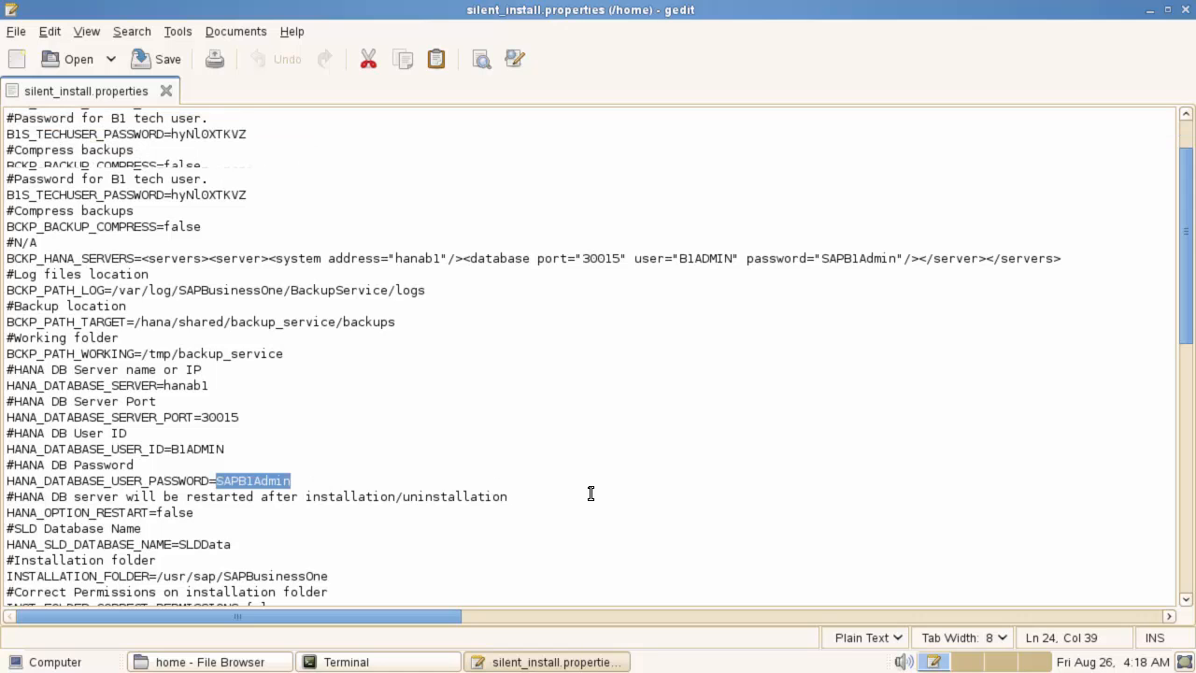
scroll(701, 439, "down", 3)
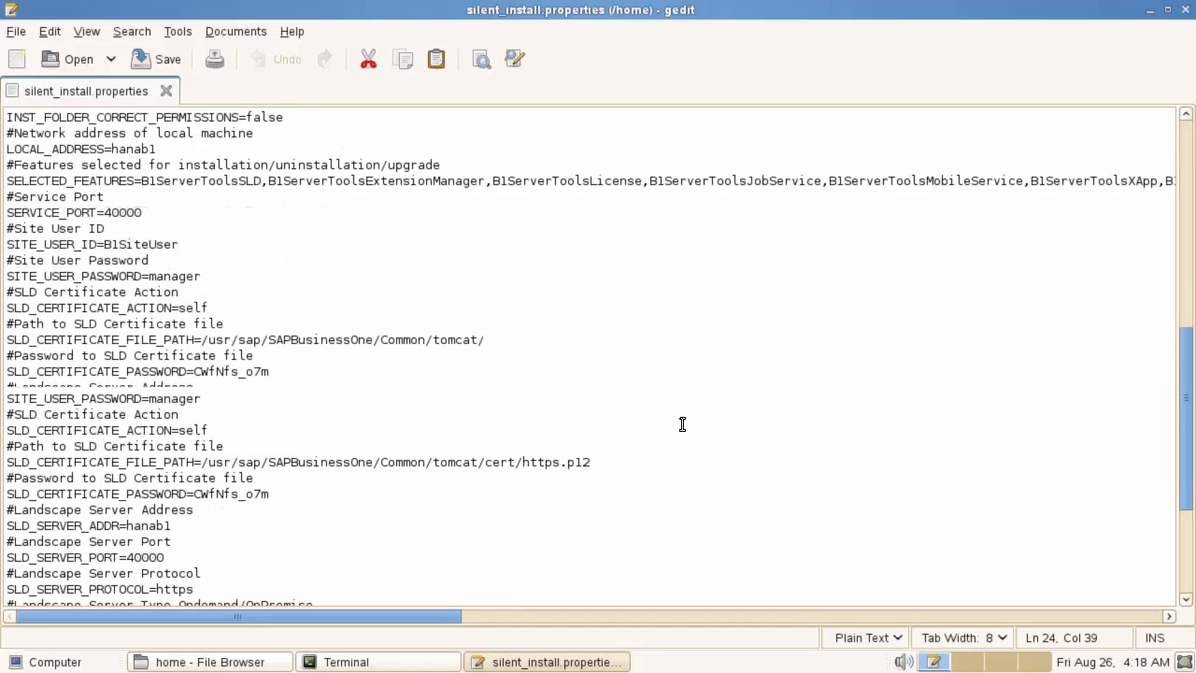
double_click(127, 260)
double_click(187, 276)
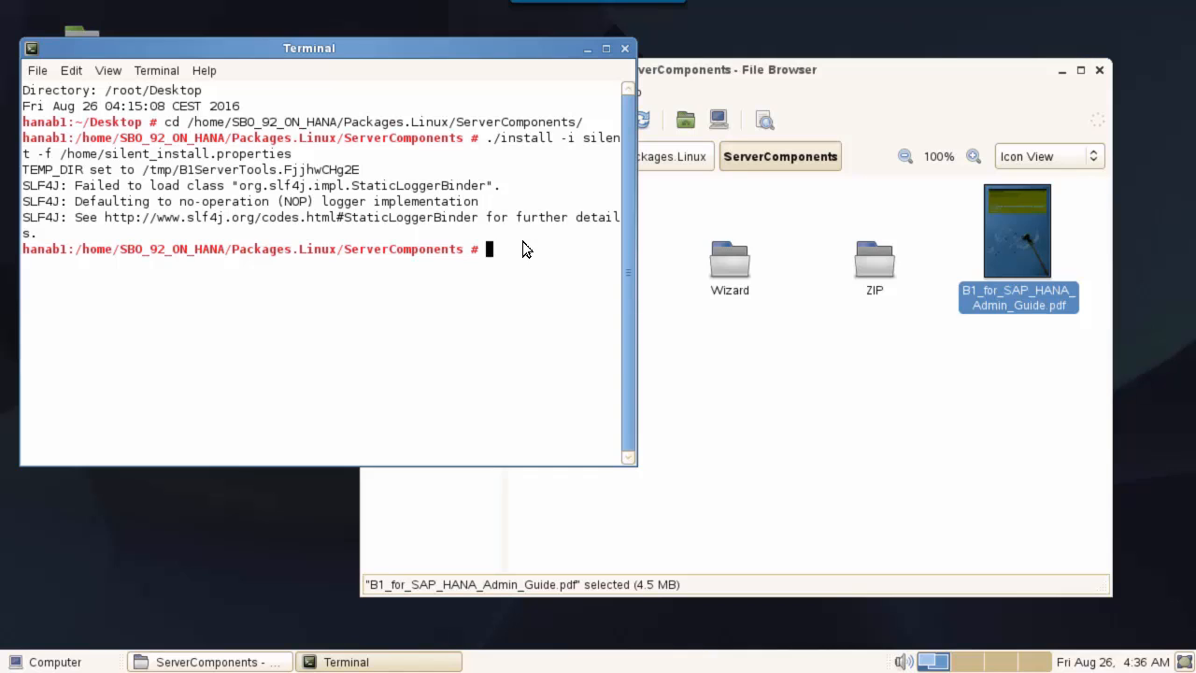
left_click(42, 662)
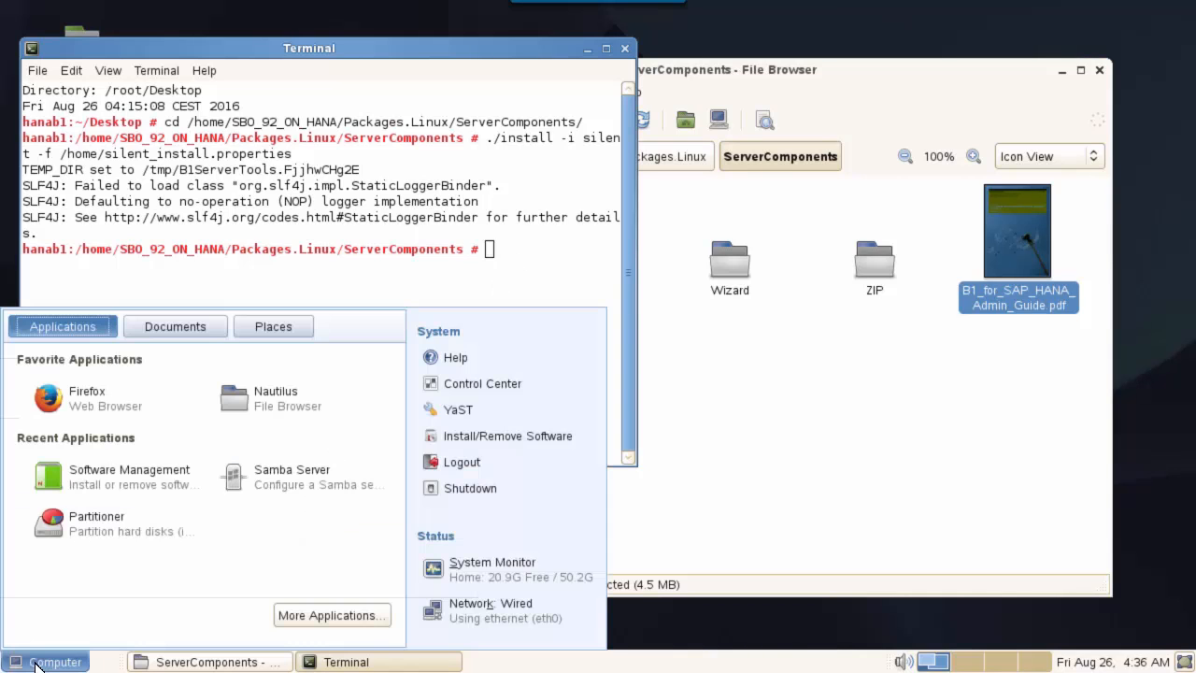
left_click(88, 394)
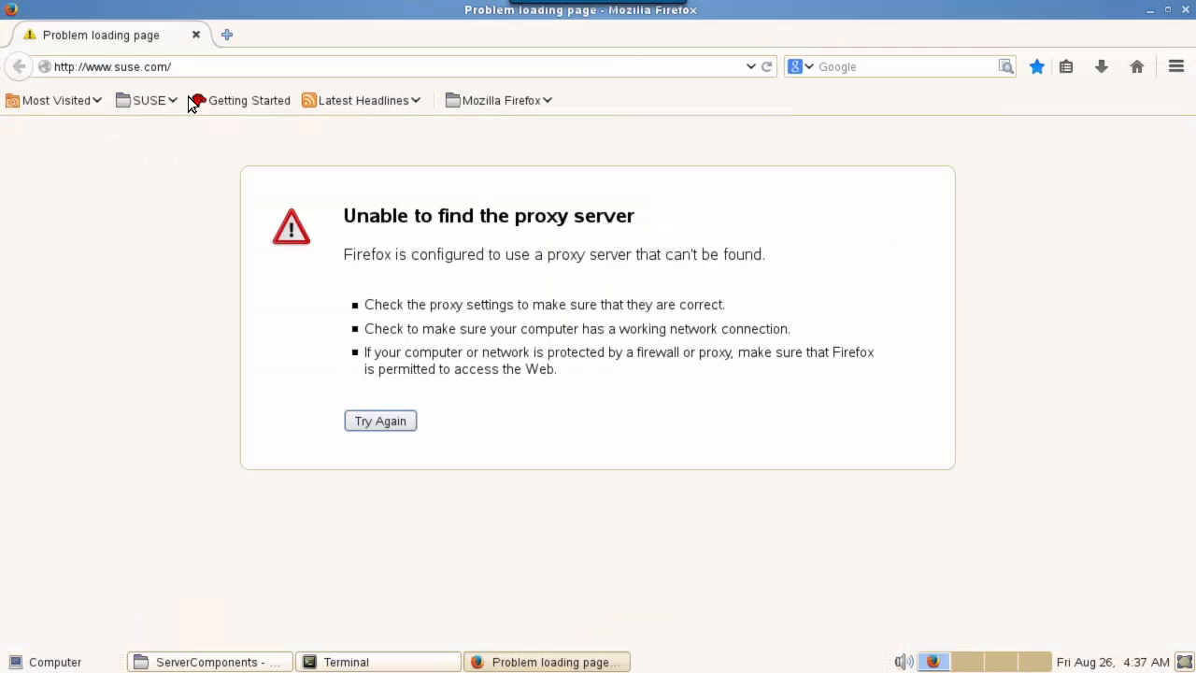
left_click(19, 56)
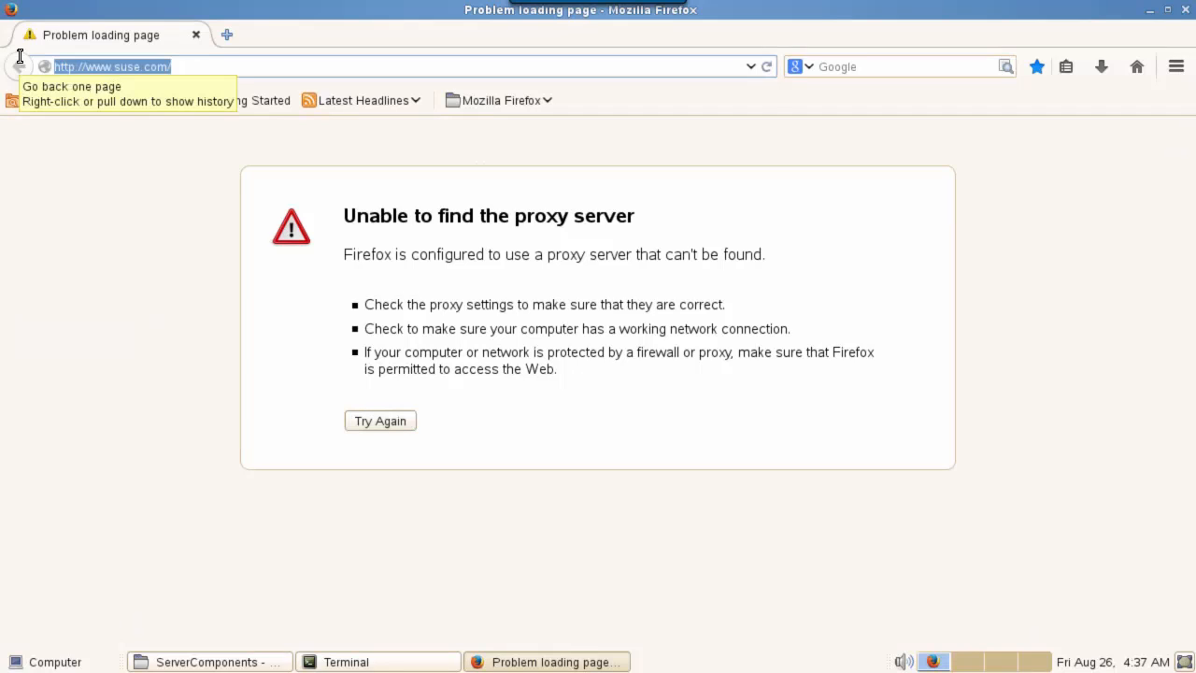
type("https://localhost")
left_click(228, 107)
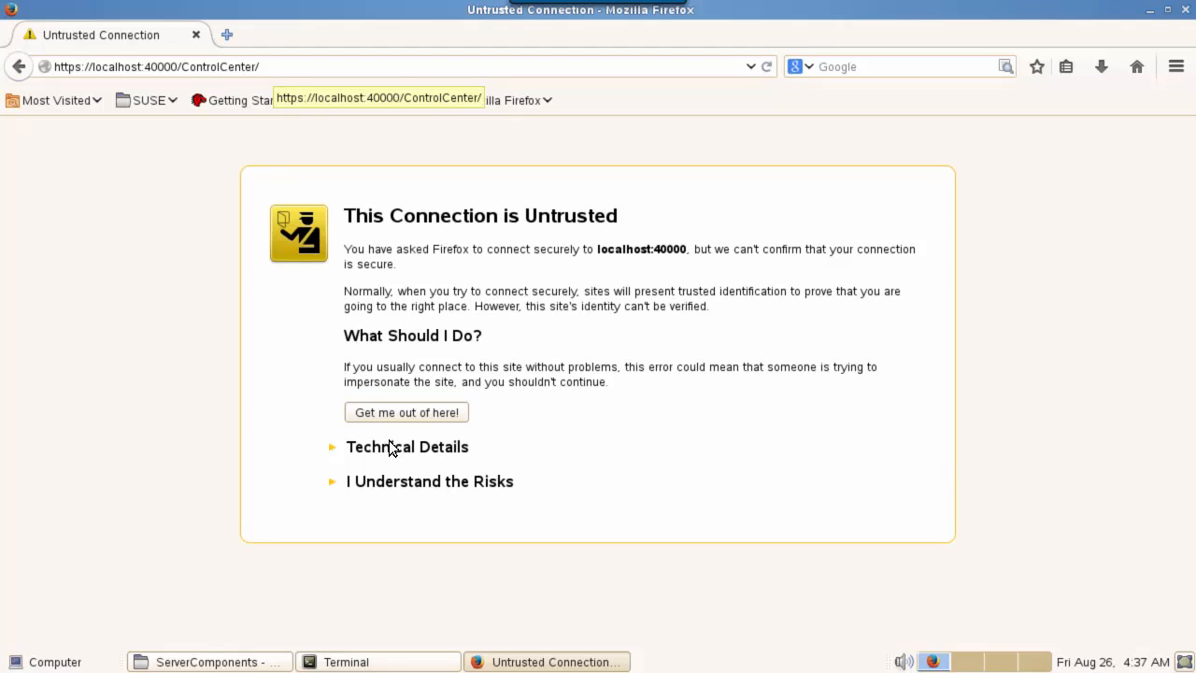
- Add and confirm a permanent security exception for localhost
left_click(442, 482)
left_click(427, 602)
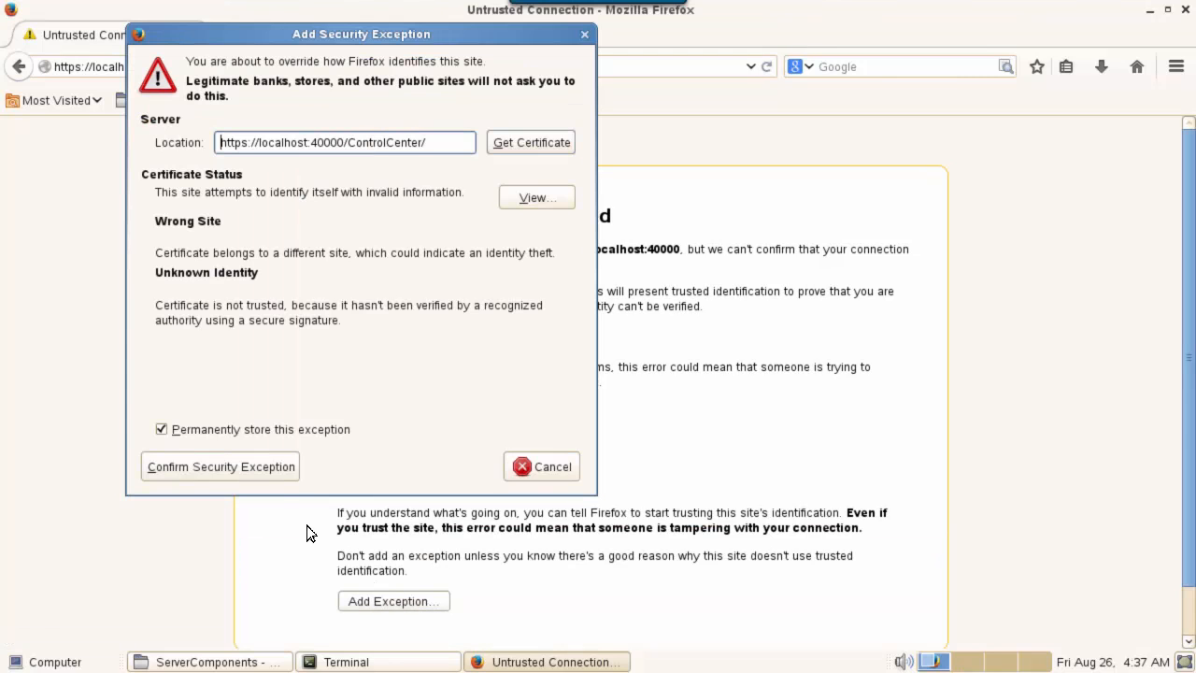
left_click(234, 467)
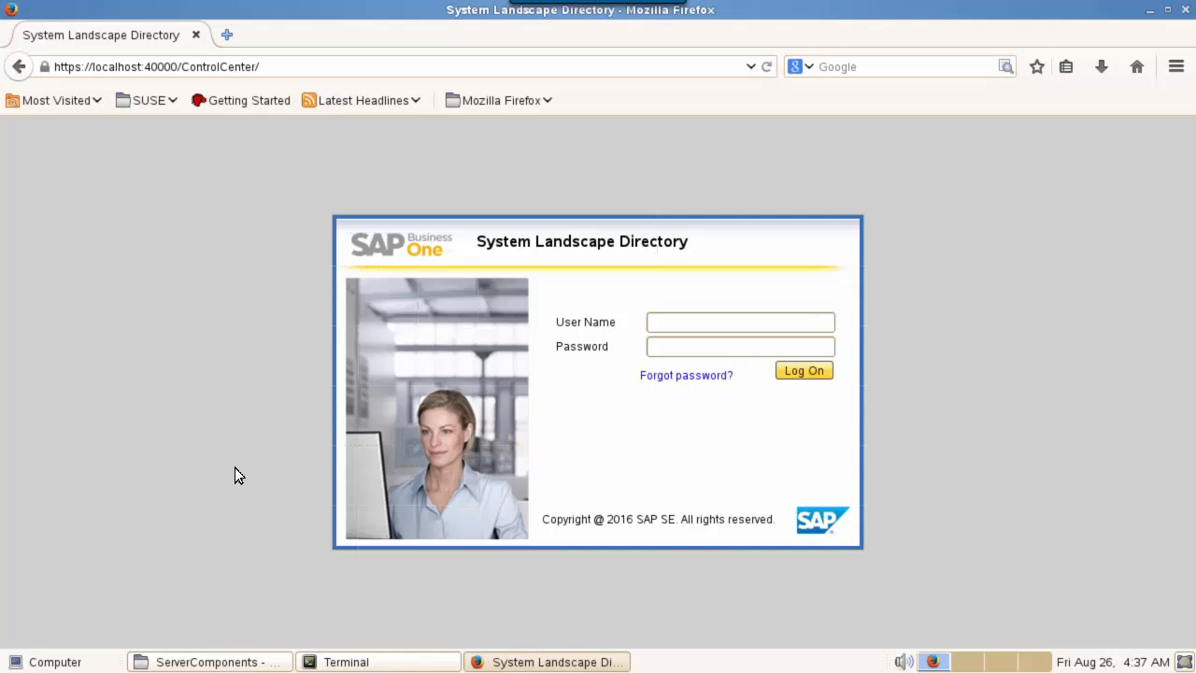
- Log on to the Control Center with the site user credentials and view the Services list under Security & Logging
left_click(671, 324)
type("B1SiteUser")
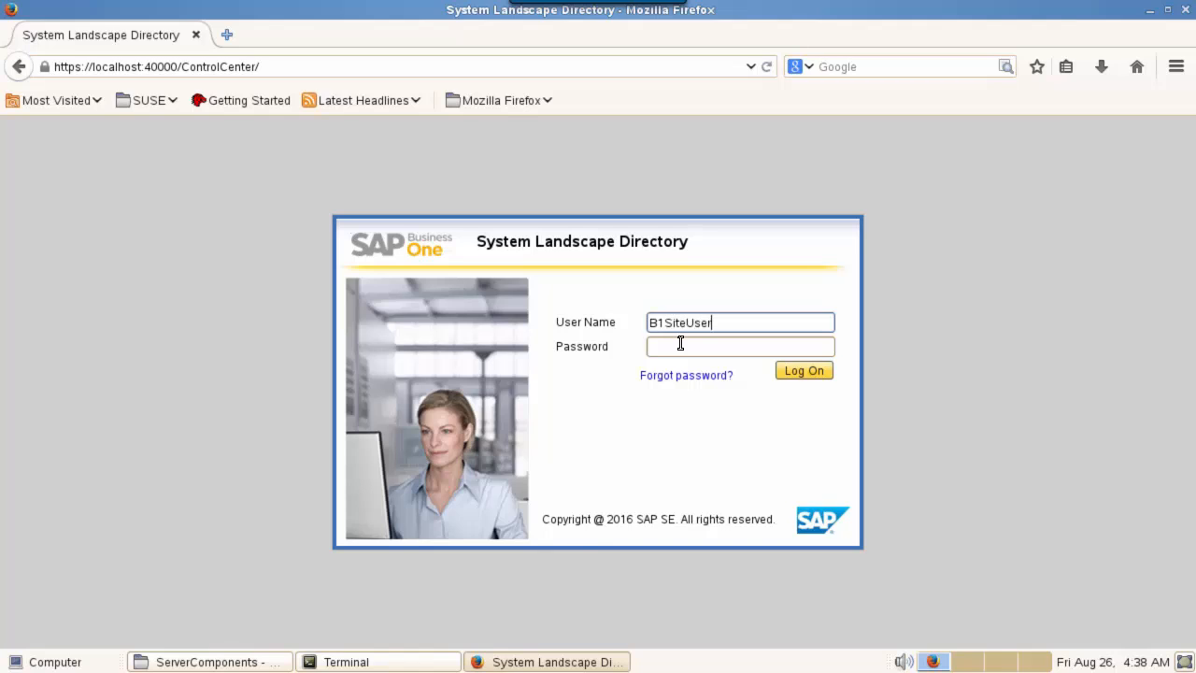
left_click(678, 346)
type("*******")
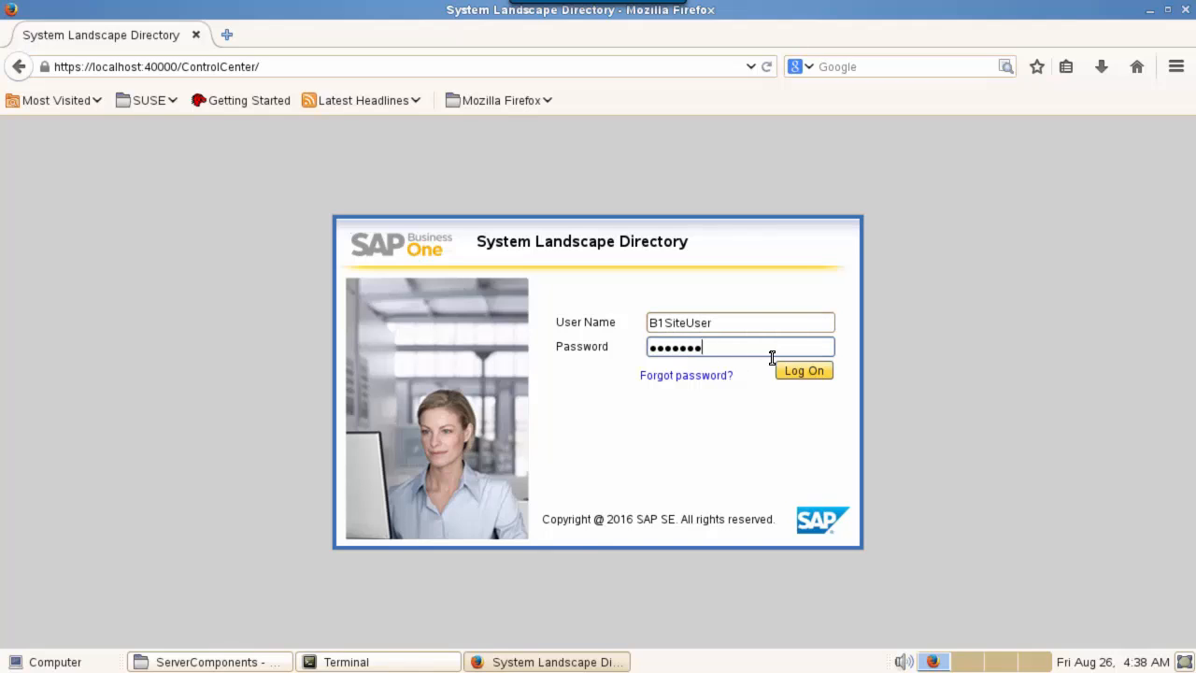
left_click(815, 371)
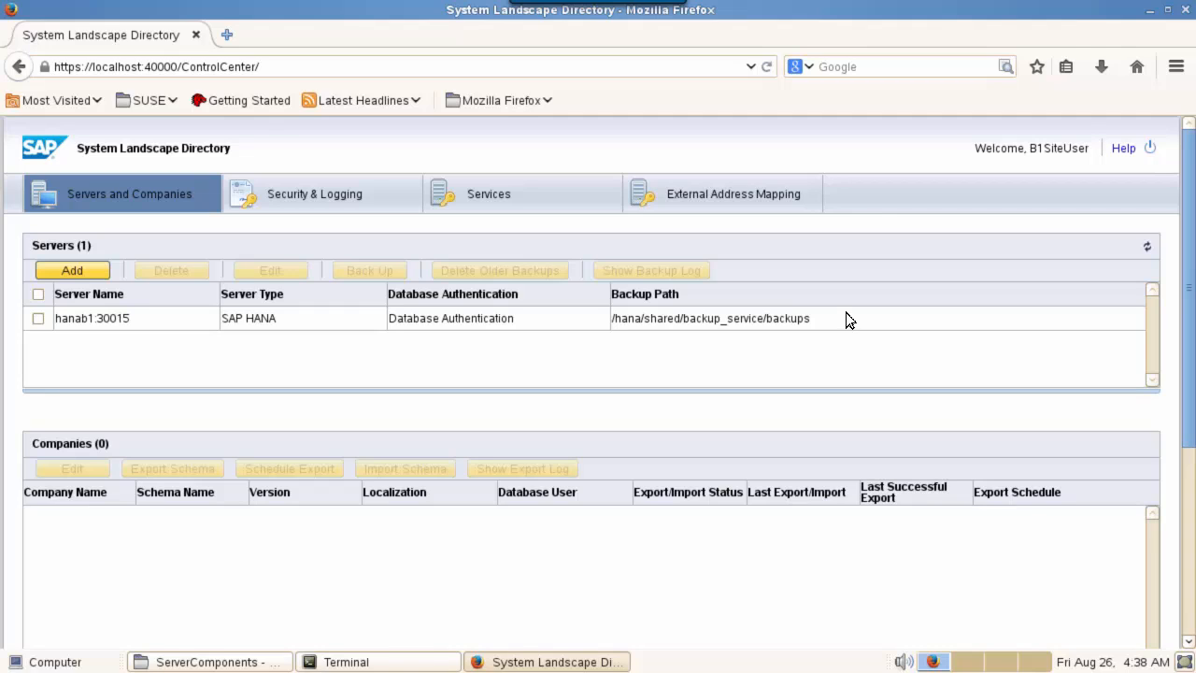
left_click(307, 194)
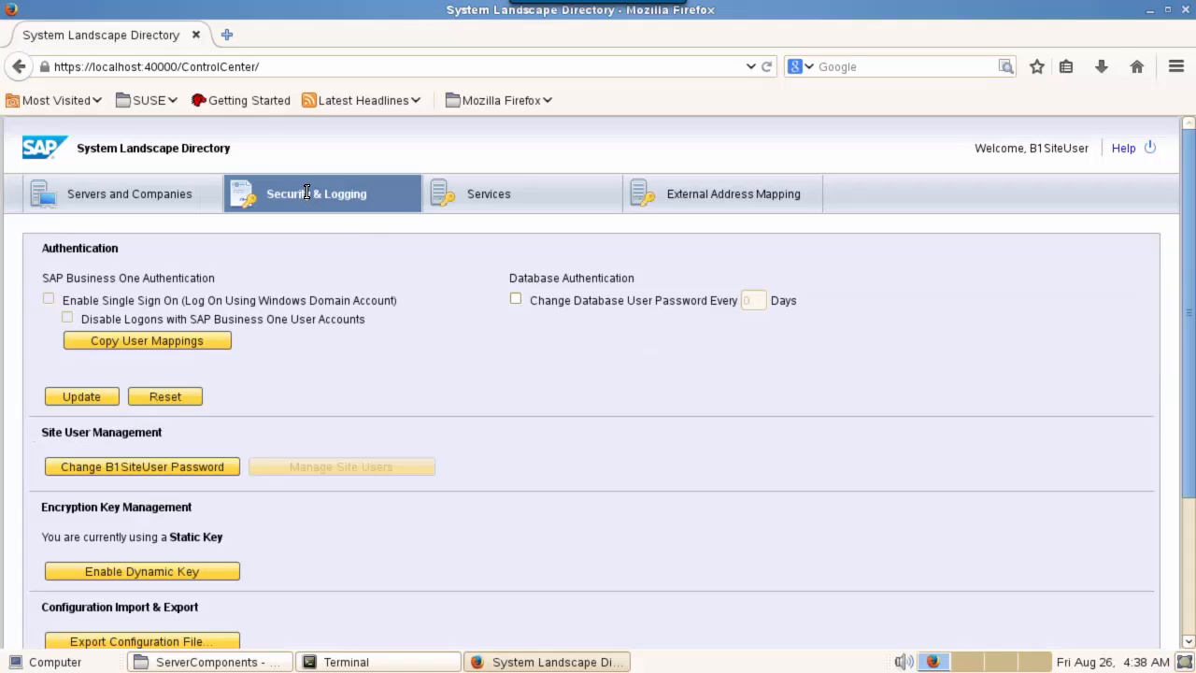
left_click(487, 195)
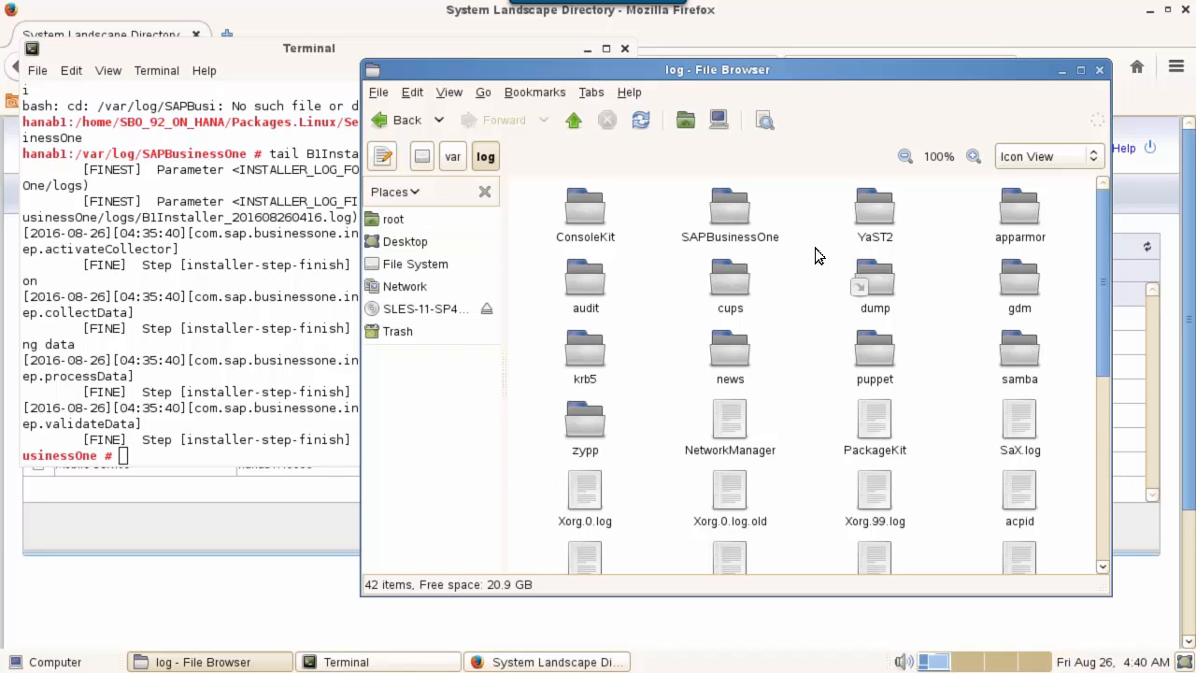
- Open /var/log/SAPBusinessOne and bring up the context menu for B1Installer_CurrentRun.log
double_click(730, 210)
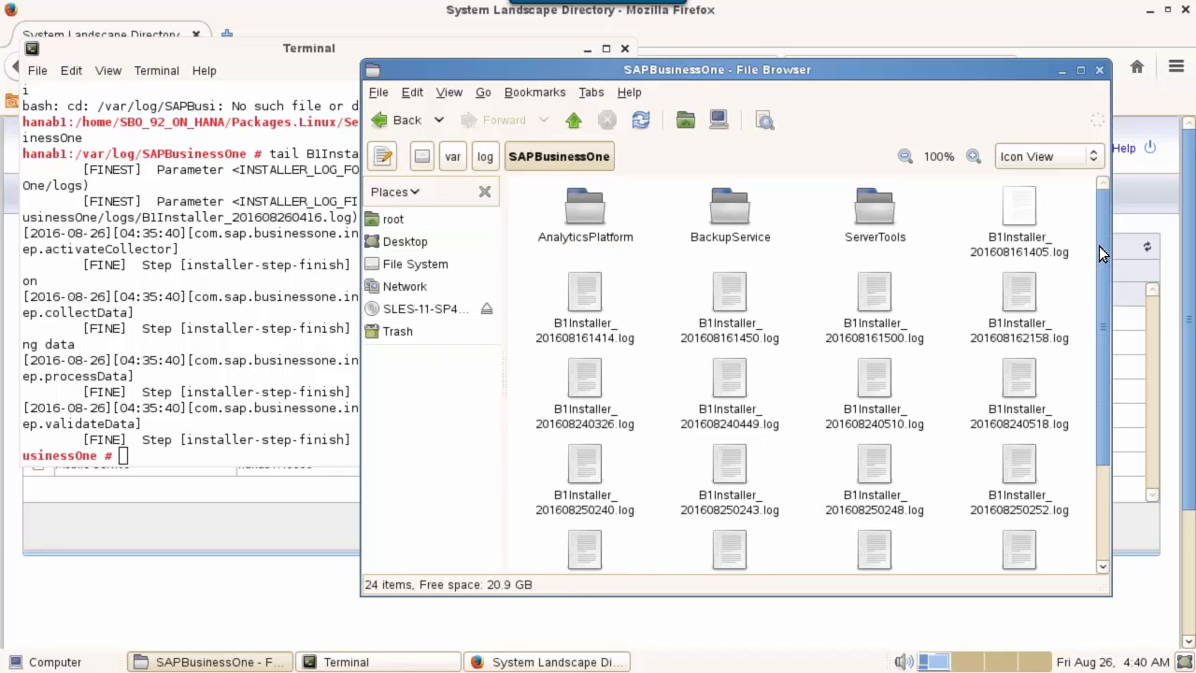
scroll(1105, 491, "down", 3)
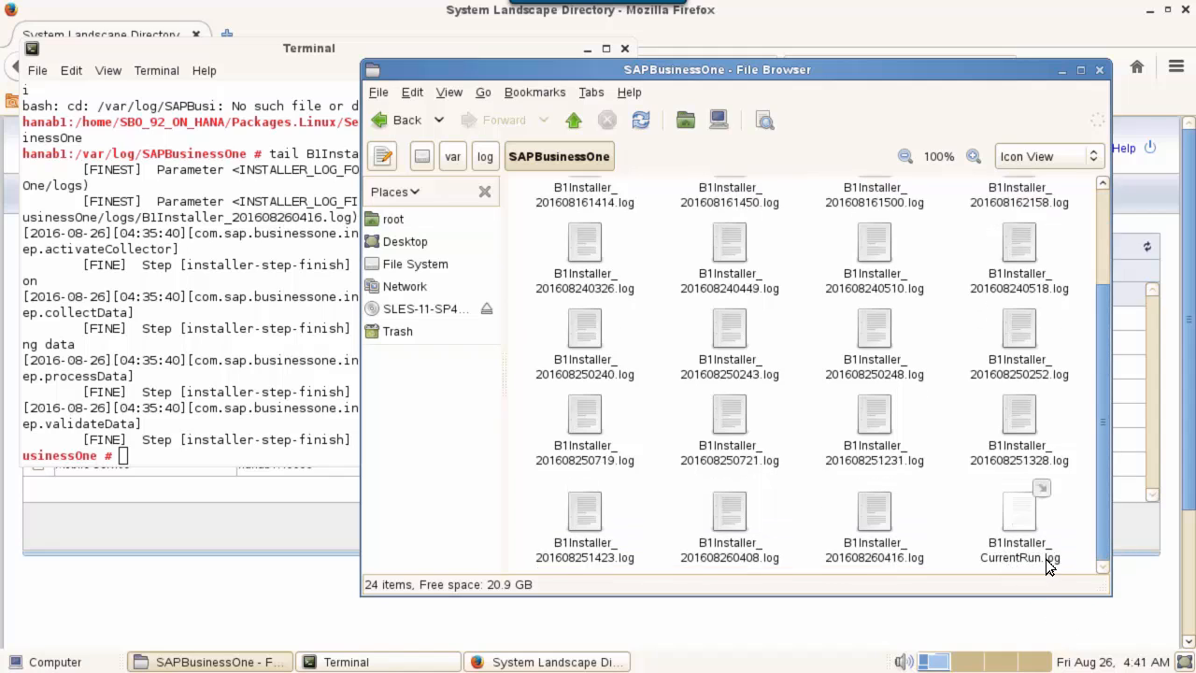
right_click(1028, 516)
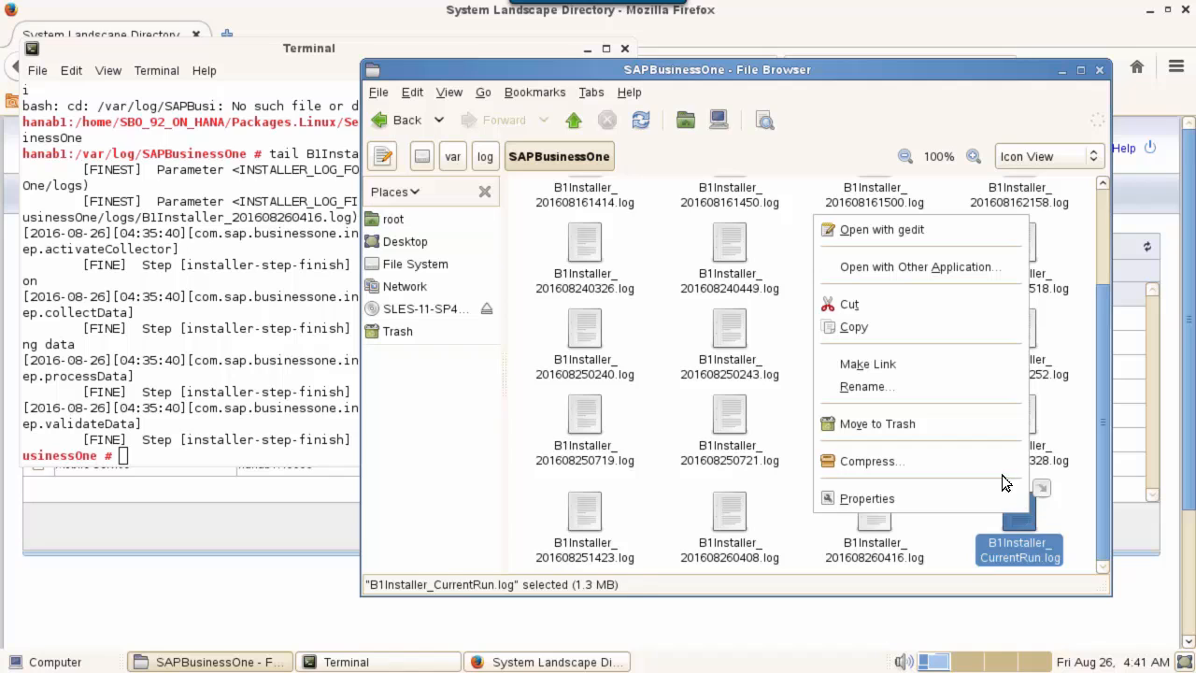
- Open B1Installer_CurrentRun.log in gedit and search it for 'fail'
left_click(920, 229)
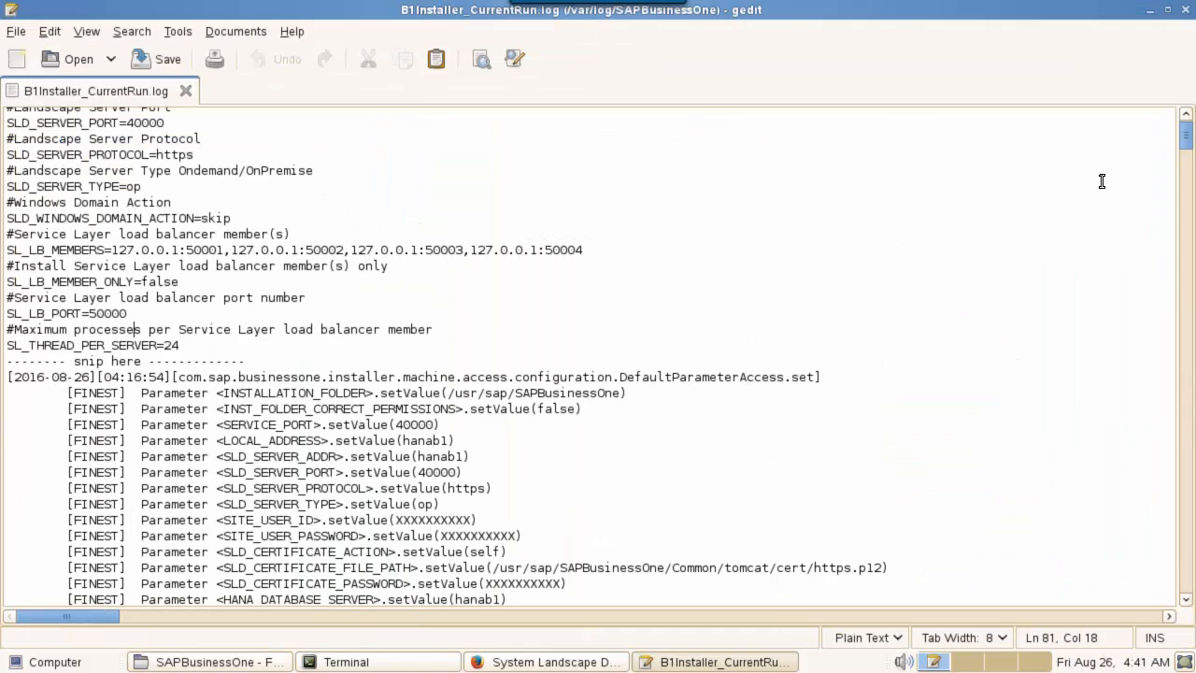
key("ctrl+f")
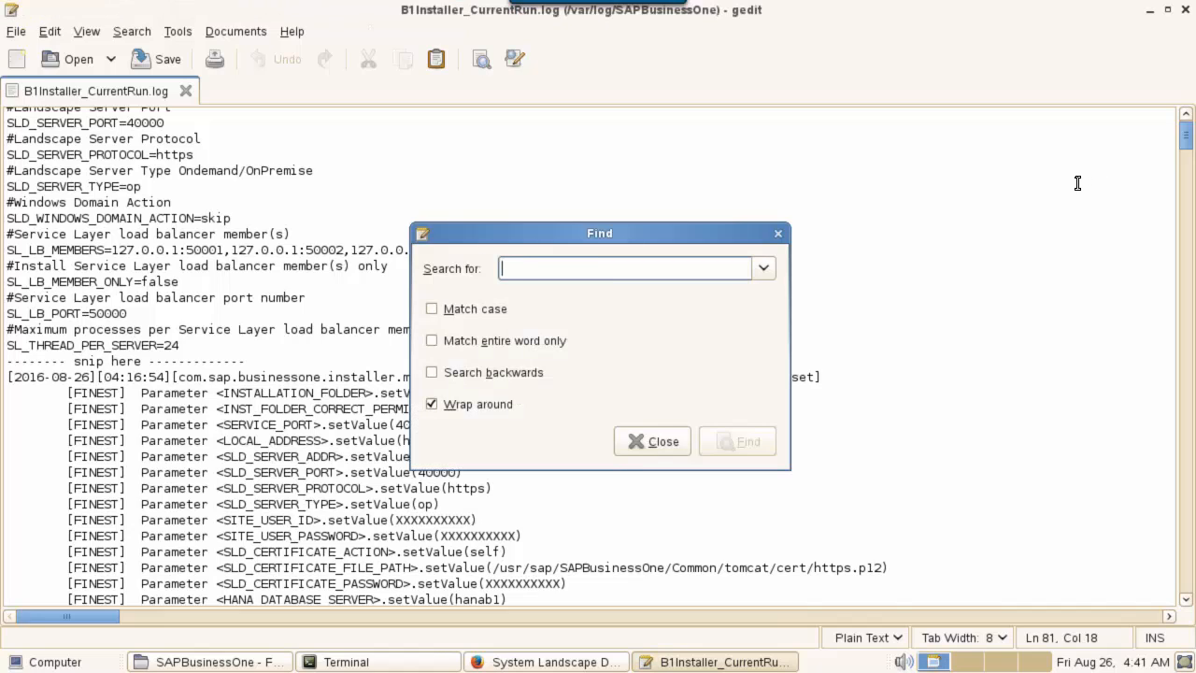
type("{fail}")
left_click(743, 441)
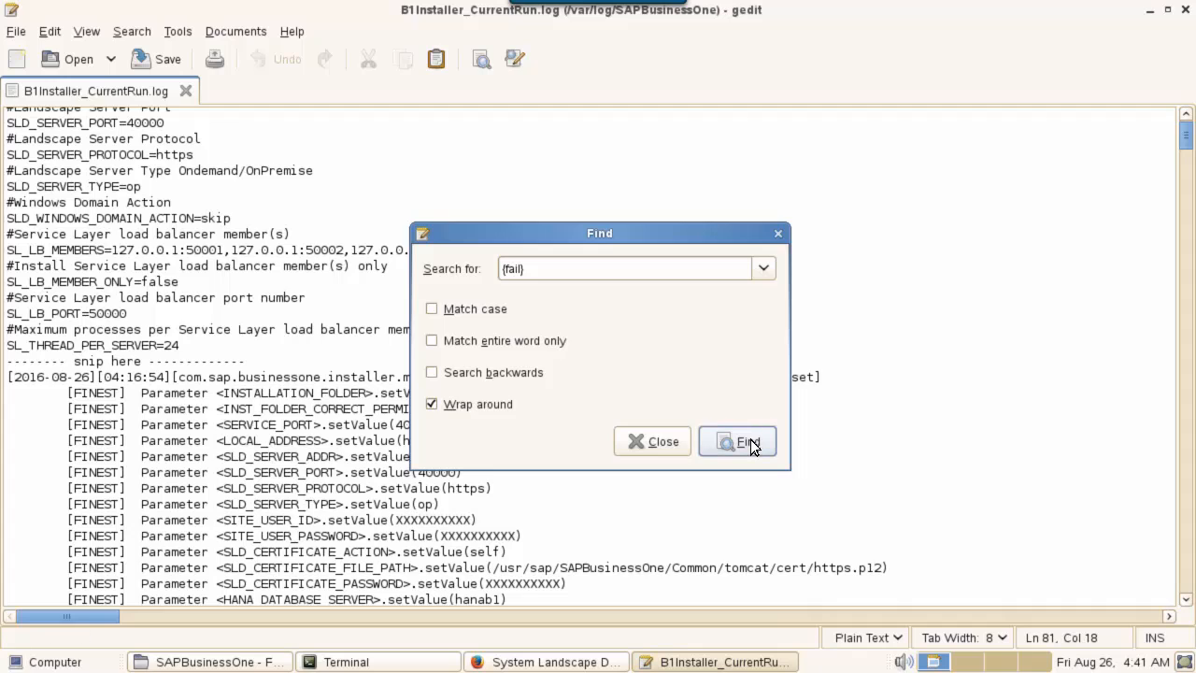